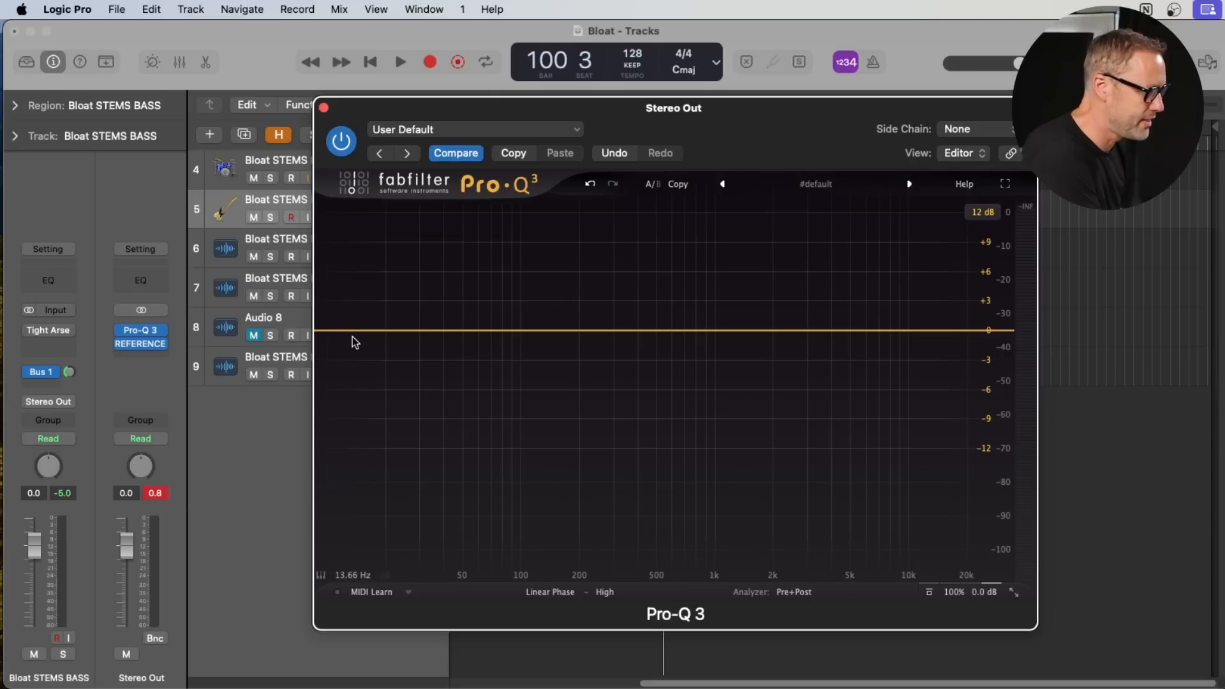
# - Add a low cut at about 20.8 Hz with an 18 dB/oct slope and a Q of 1
pyautogui.doubleClick(390, 335)
pyautogui.moveTo(390, 336); pyautogui.dragTo(389, 336)
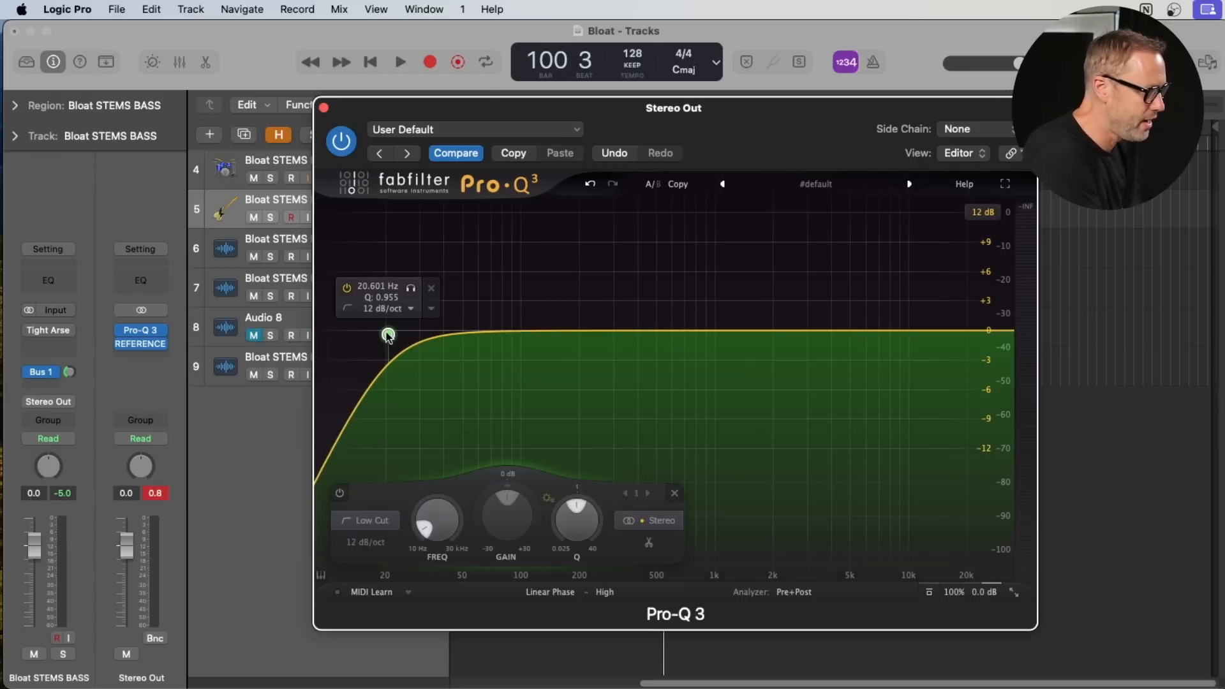
pyautogui.click(412, 310)
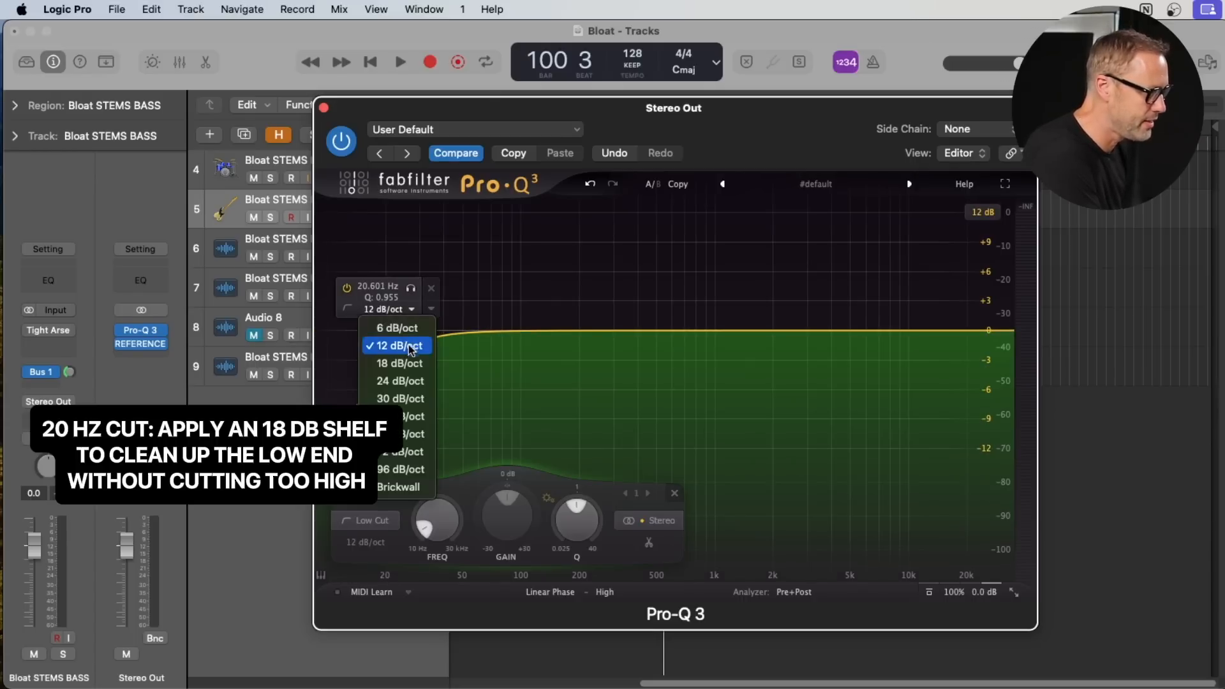
pyautogui.click(409, 434)
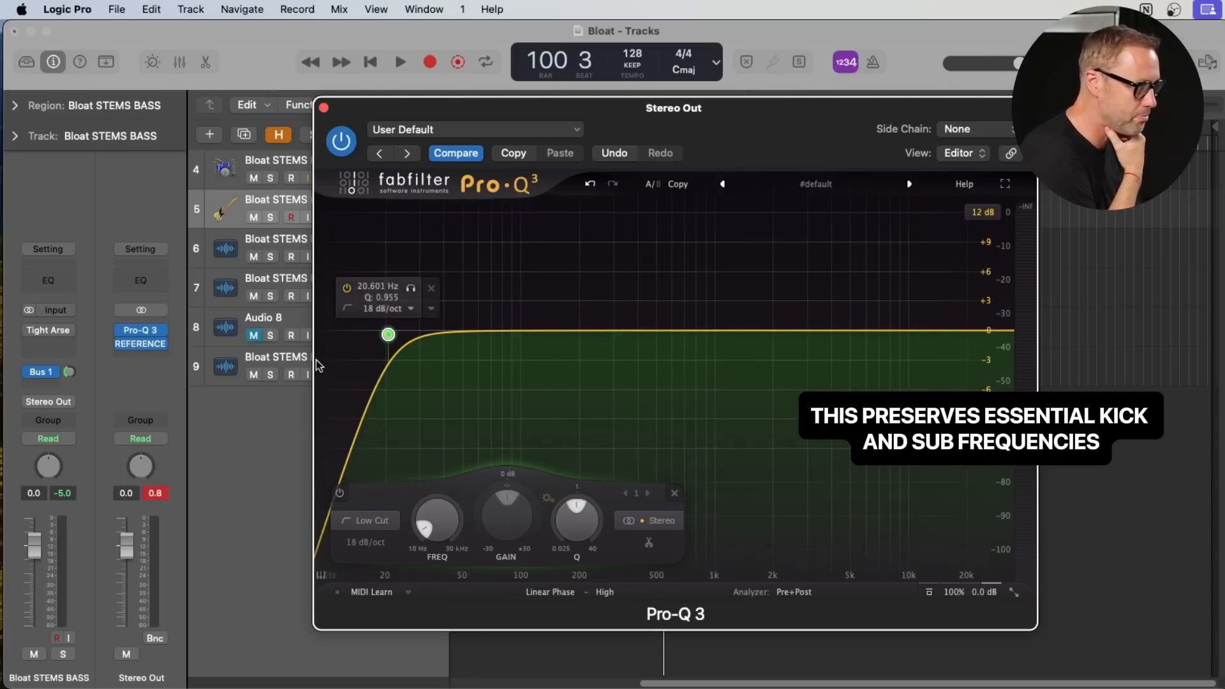
pyautogui.moveTo(387, 337); pyautogui.dragTo(389, 335)
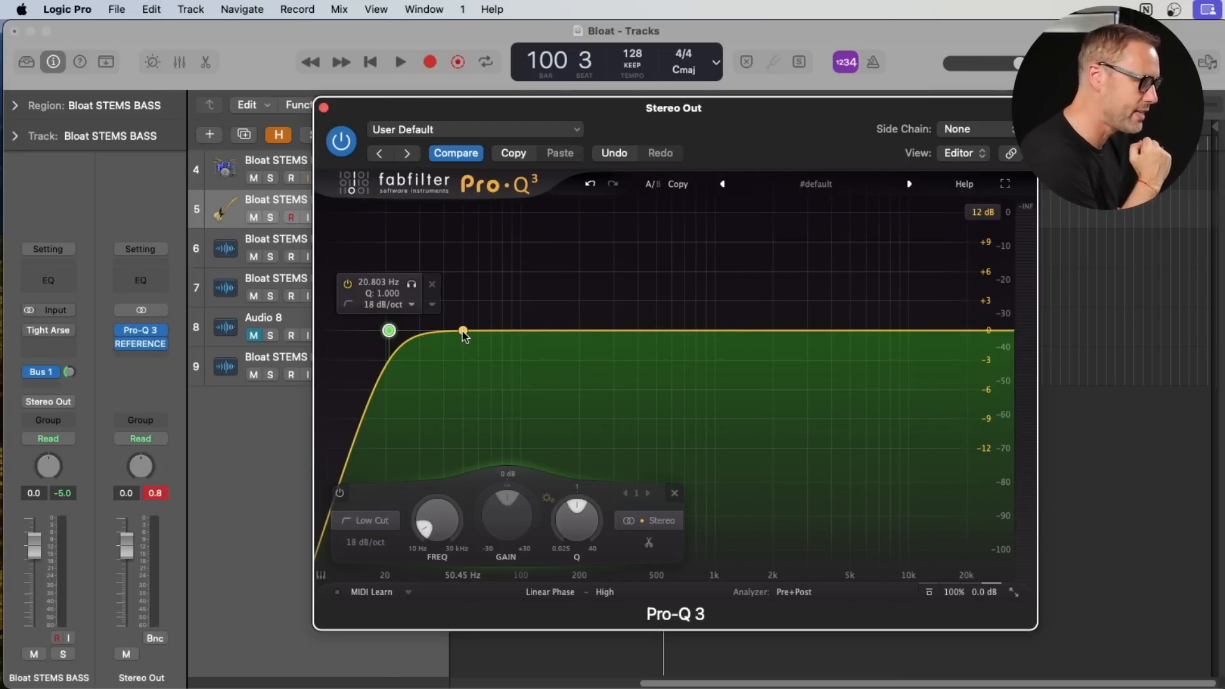
# - Add a broad bell boost of about 1 dB near 62 Hz and lower the low cut to about 15 Hz
pyautogui.moveTo(452, 333); pyautogui.dragTo(483, 292)
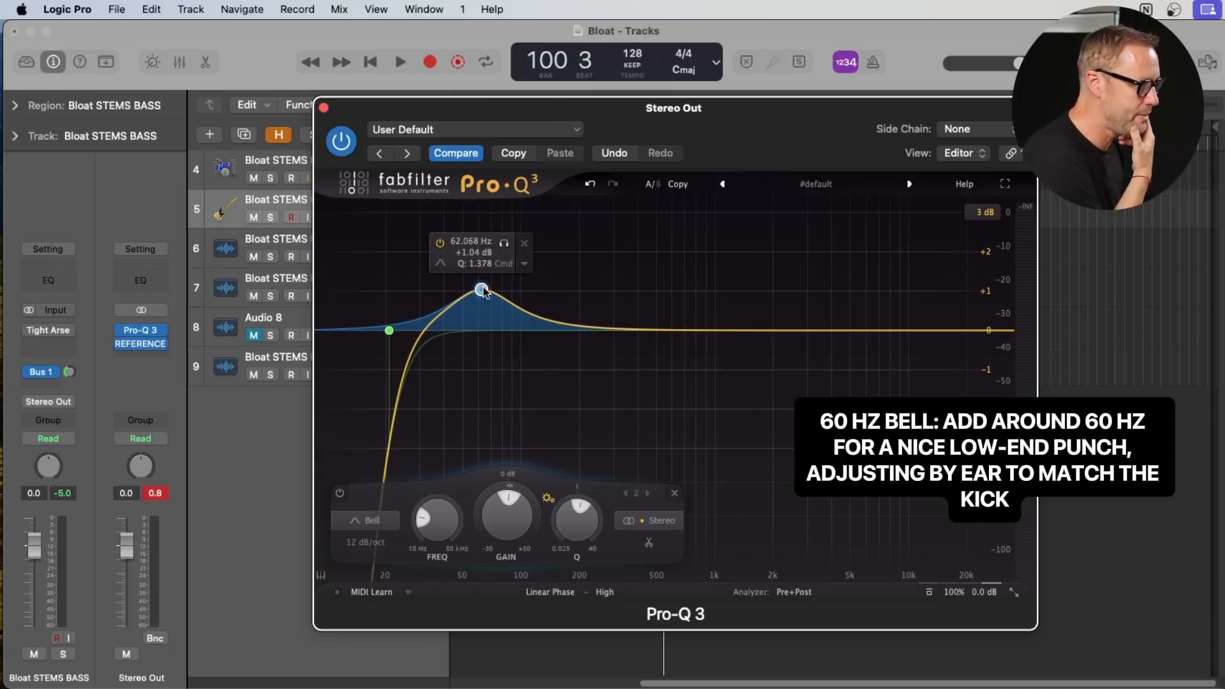
pyautogui.moveTo(576, 504); pyautogui.dragTo(576, 508)
pyautogui.moveTo(389, 330); pyautogui.dragTo(361, 331)
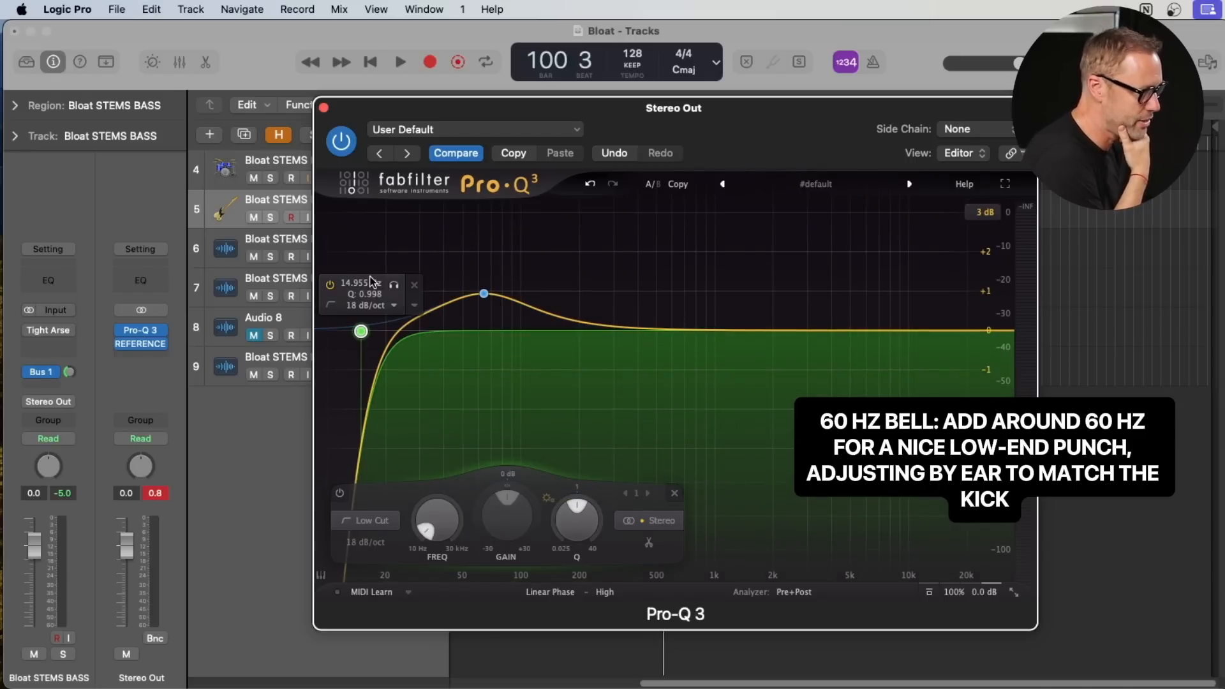
# - Play the mix, solo the low bell band, and fine-tune the boost to about 58 Hz at +1.07 dB
pyautogui.press('space')
pyautogui.moveTo(484, 293); pyautogui.dragTo(477, 293)
pyautogui.click(497, 249)
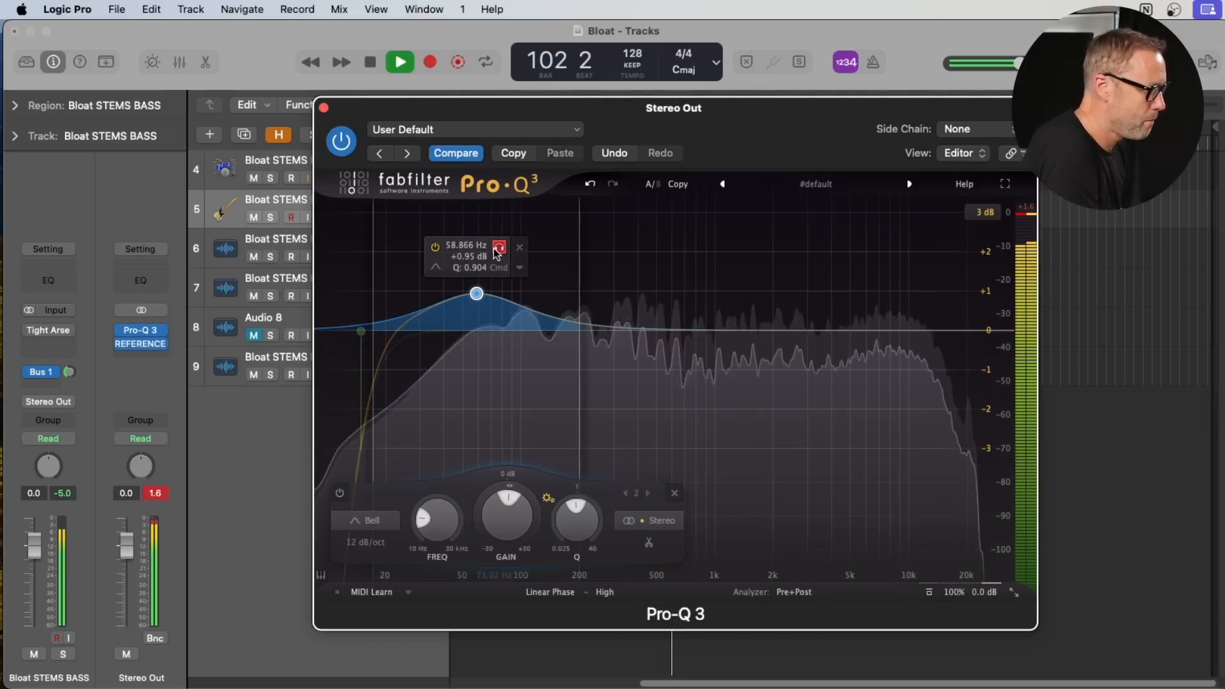
pyautogui.moveTo(492, 247); pyautogui.dragTo(485, 249)
pyautogui.click(487, 248)
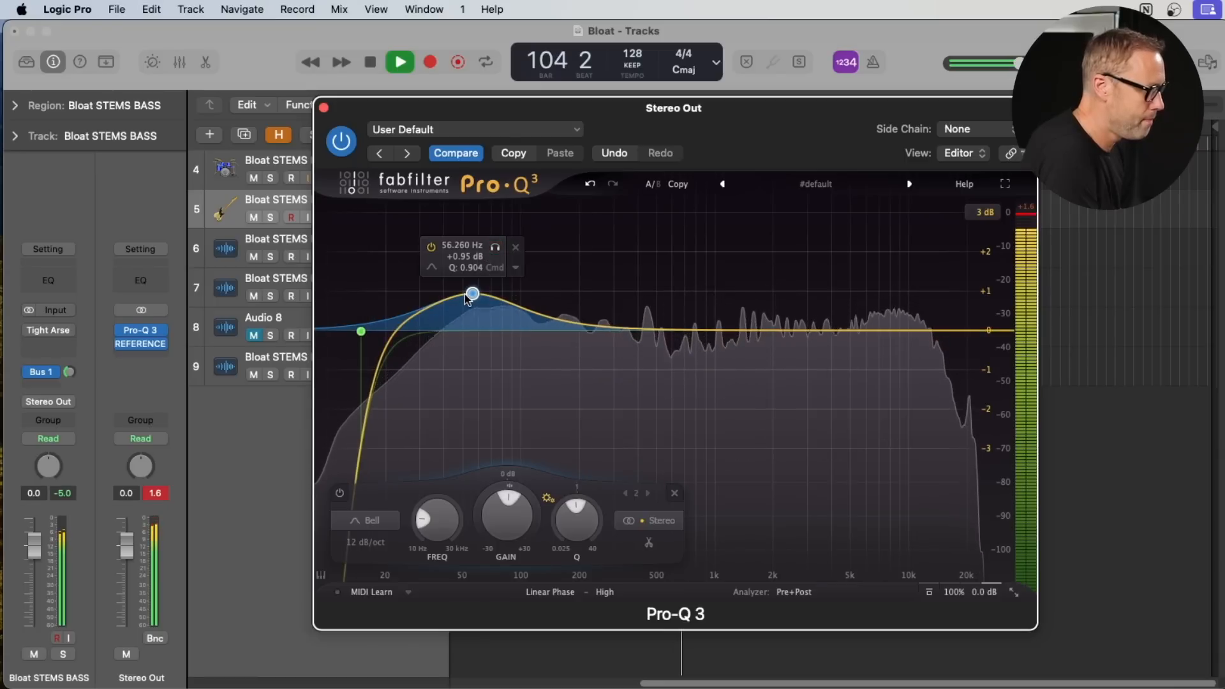
pyautogui.moveTo(474, 295); pyautogui.dragTo(471, 293)
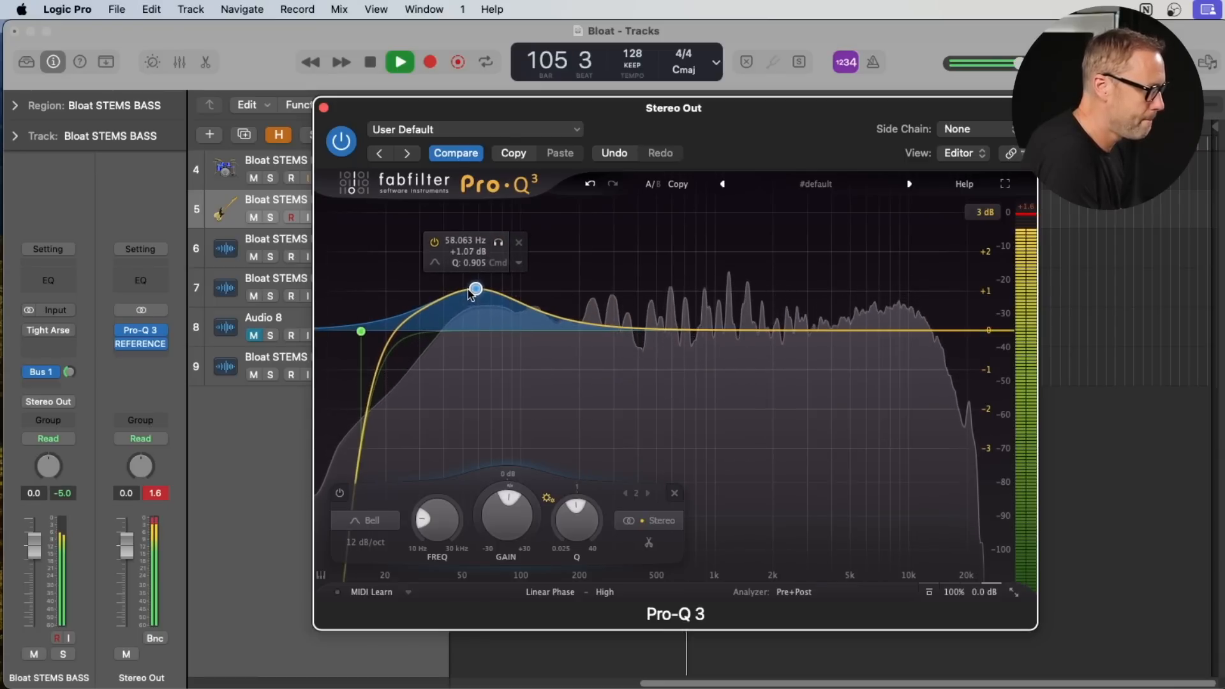
# - Compare the EQ bypassed and active by switching the 58 Hz bell and the low cut off and back on
pyautogui.click(434, 243)
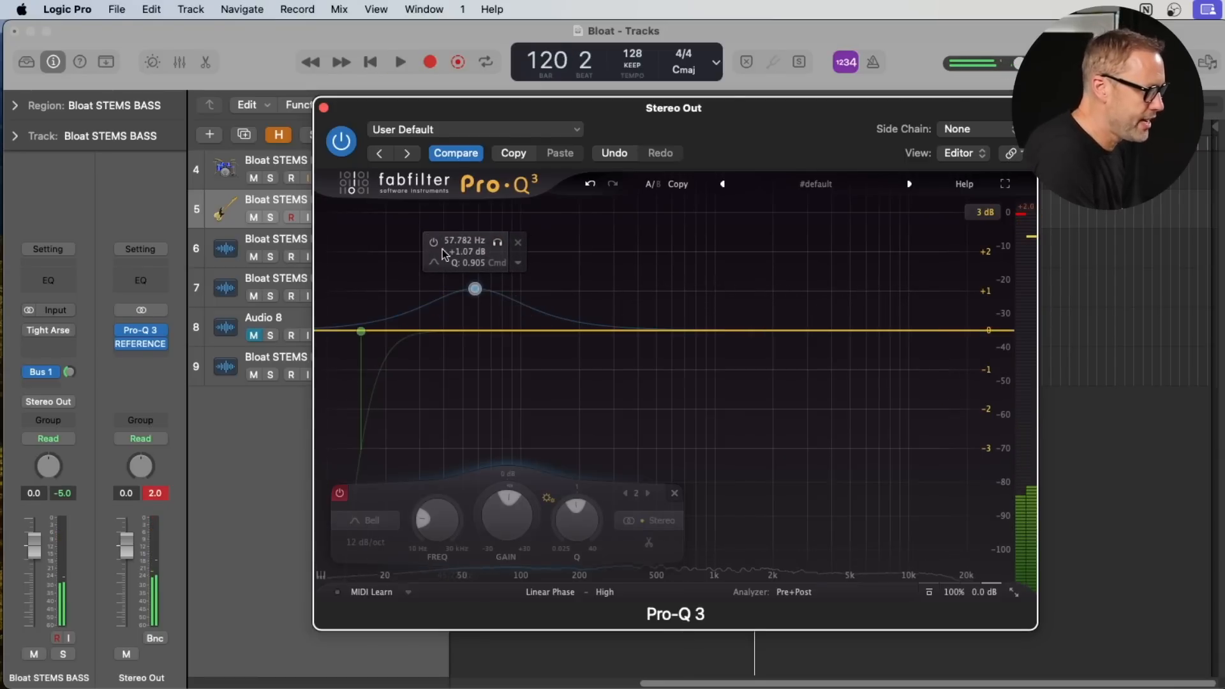
pyautogui.click(434, 243)
pyautogui.click(359, 328)
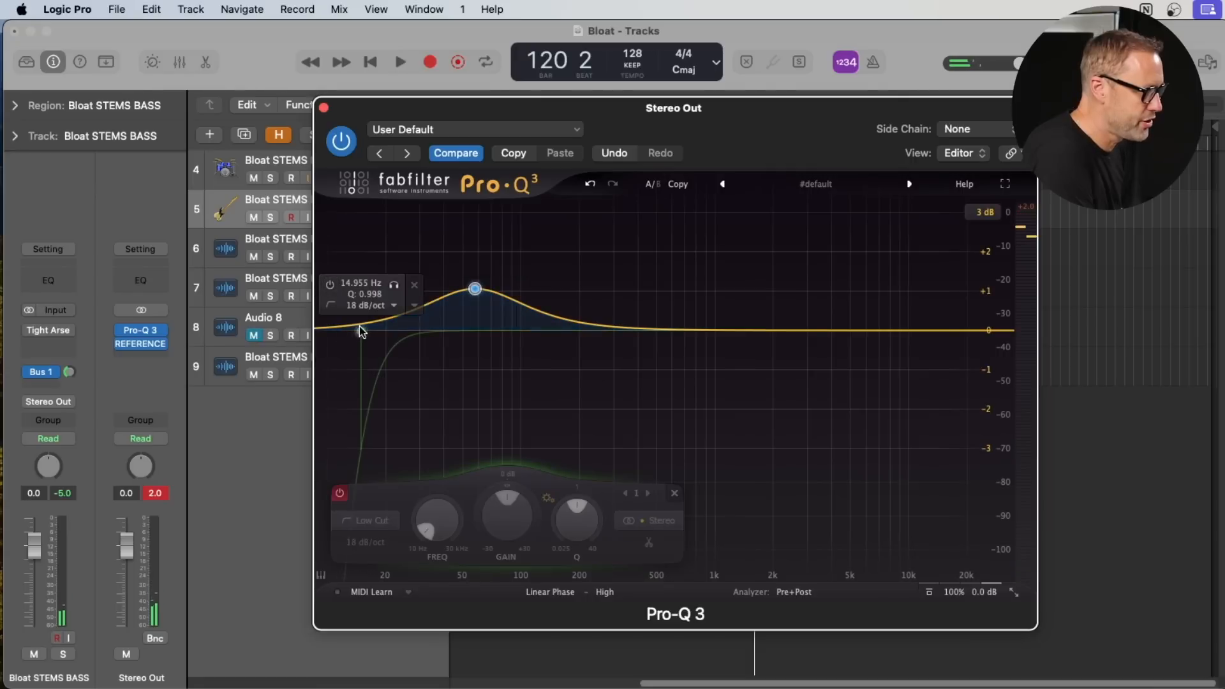
pyautogui.click(331, 285)
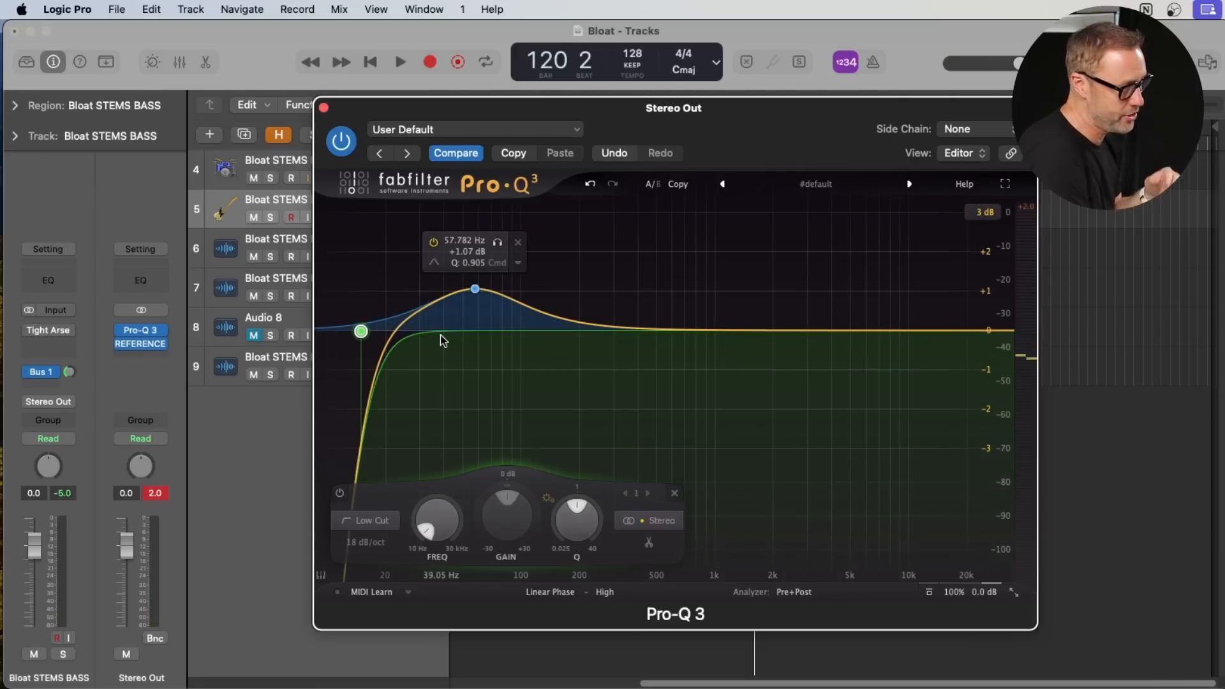
# - Add a narrow bell cut of about -0.87 dB at 174 Hz with a Q of about 5
pyautogui.moveTo(606, 330); pyautogui.dragTo(569, 361)
pyautogui.moveTo(638, 505); pyautogui.dragTo(670, 442)
pyautogui.moveTo(568, 367)
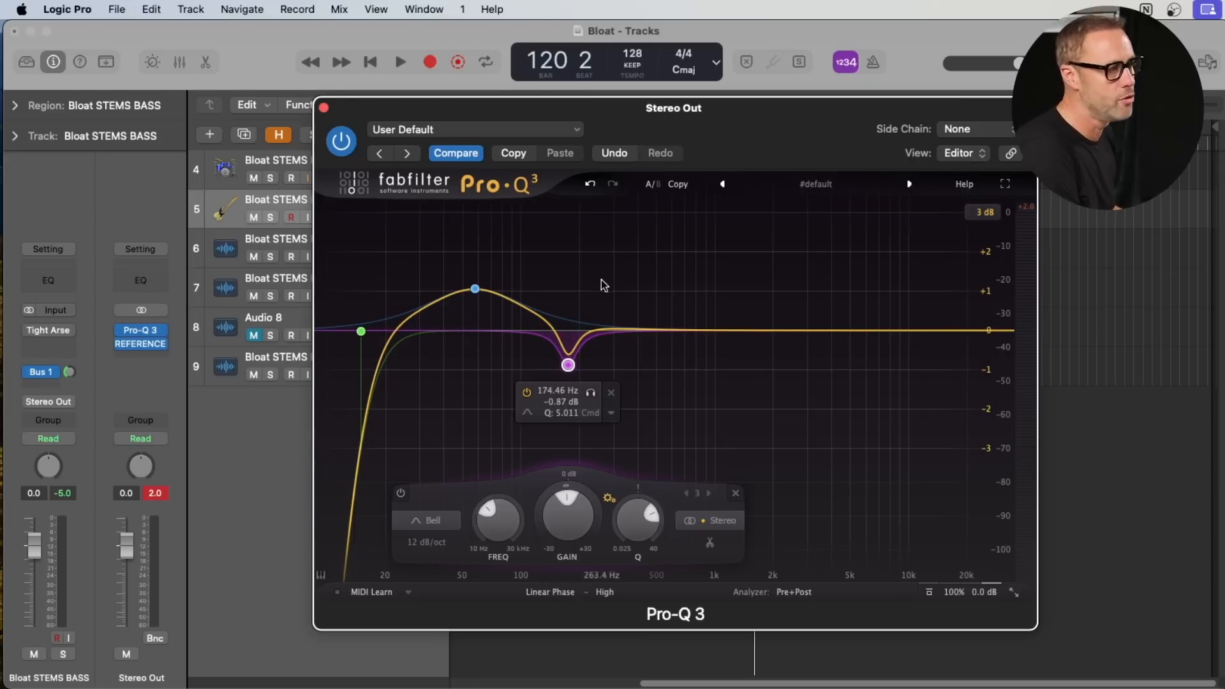
# - Make the 174 Hz cut dynamic with a static gain of 0 dB at about 173 Hz, and audition it during playback
pyautogui.click(607, 415)
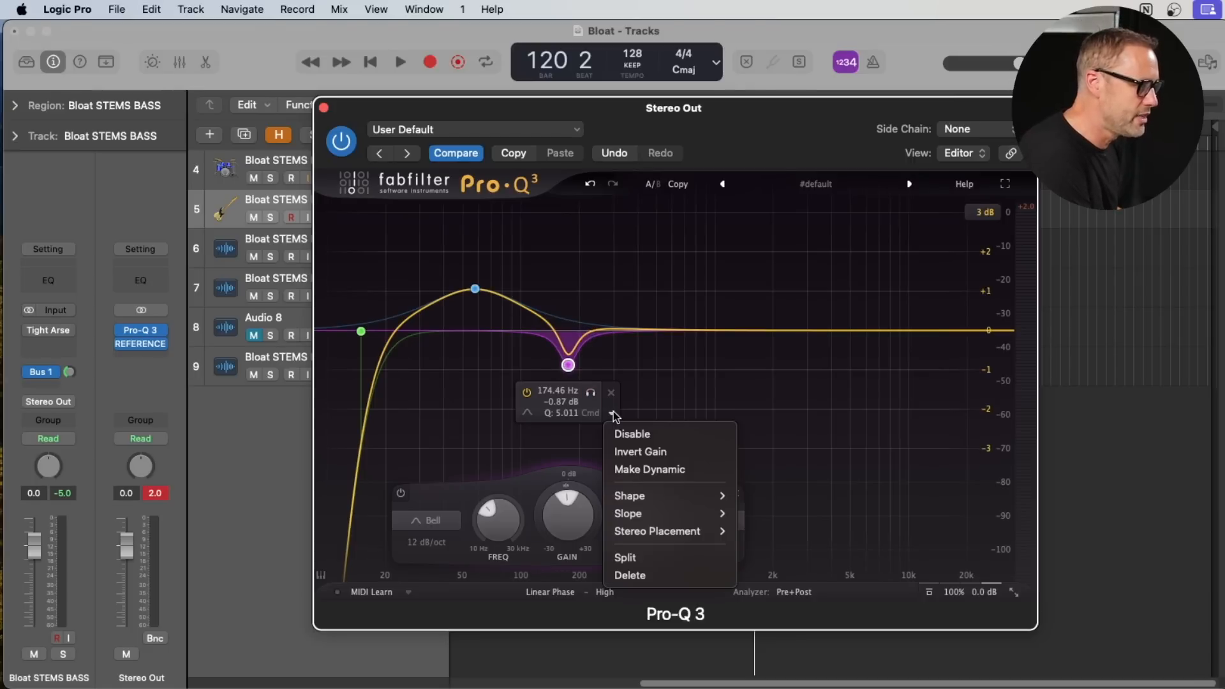
pyautogui.click(629, 468)
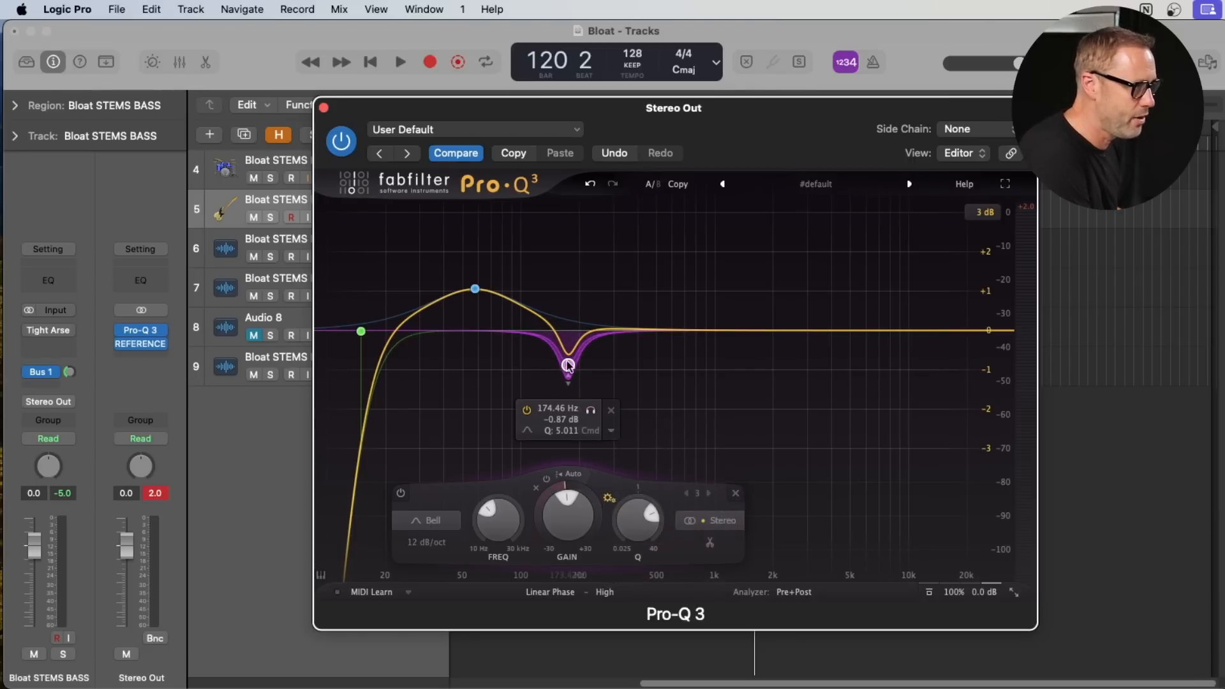
pyautogui.moveTo(568, 366)
pyautogui.mouseDown()
pyautogui.moveTo(567, 331)
pyautogui.moveTo(569, 370)
pyautogui.mouseUp()
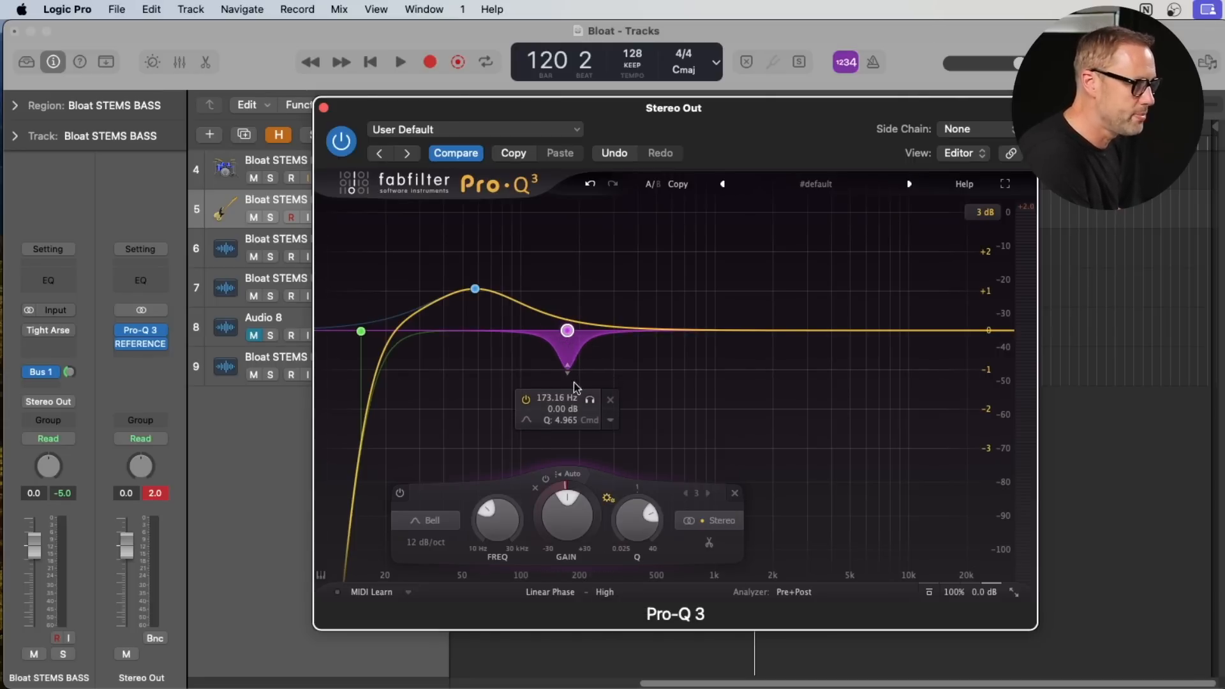
pyautogui.press('space')
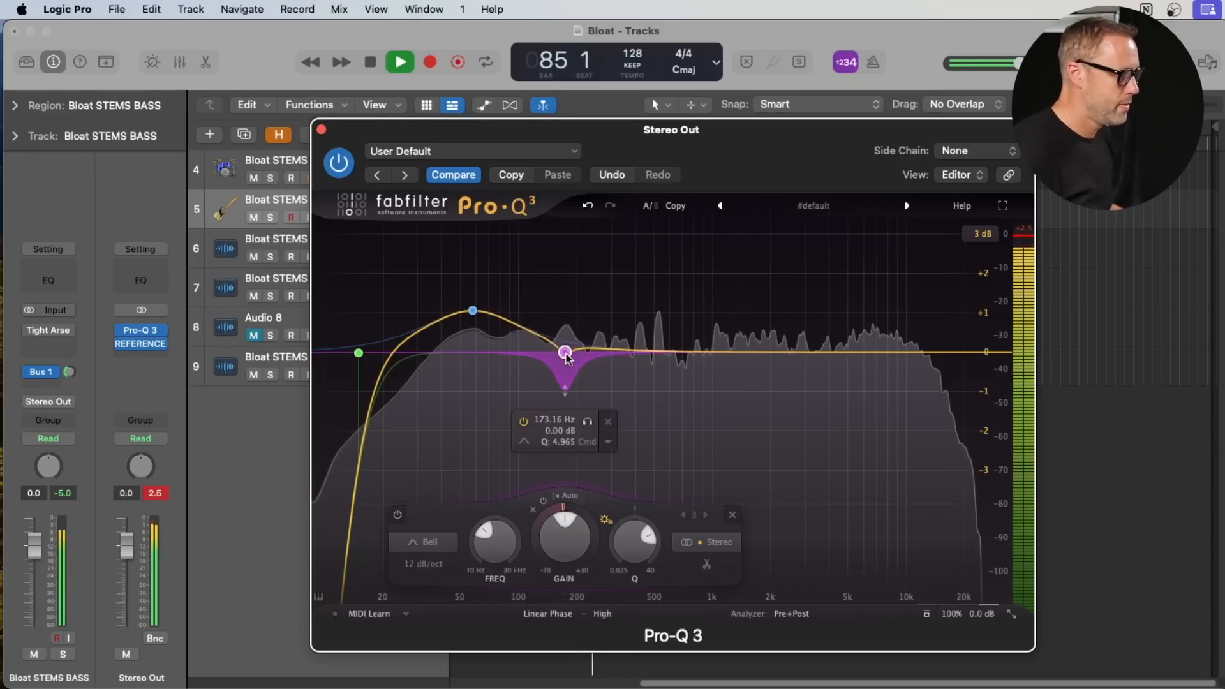
pyautogui.press('space')
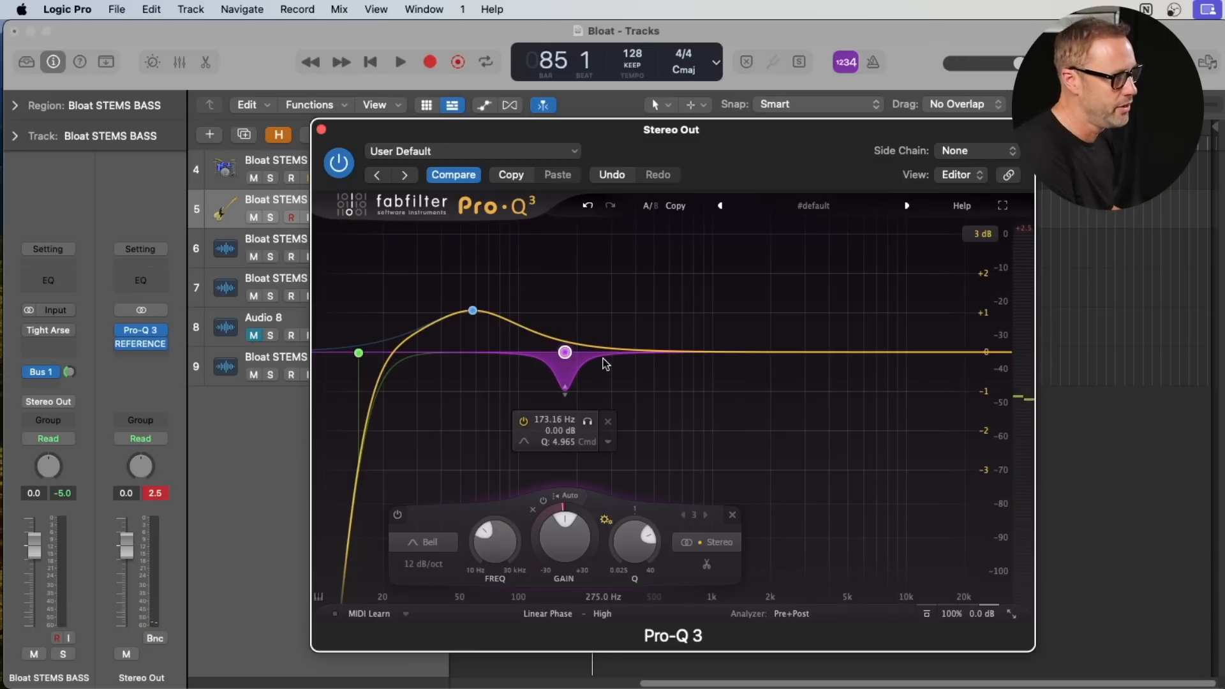
# - Add a bell boost of about +0.84 dB at 244 Hz with a Q of about 1.92
pyautogui.moveTo(606, 350); pyautogui.dragTo(594, 321)
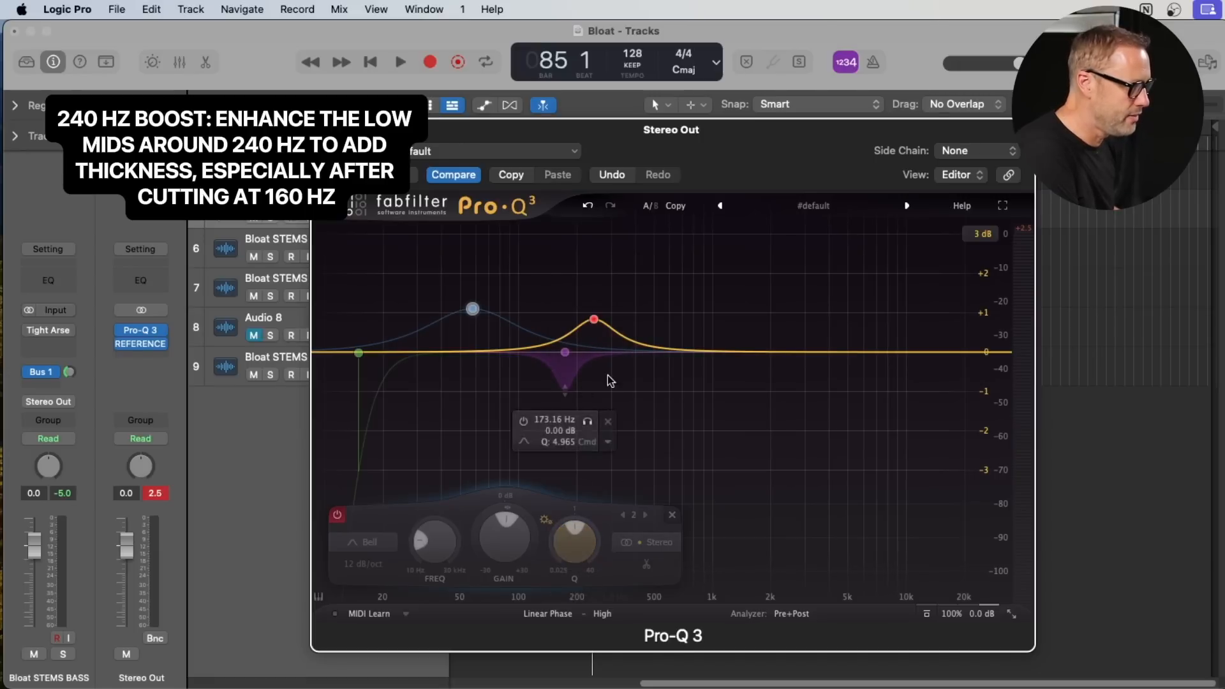
pyautogui.click(594, 320)
pyautogui.moveTo(665, 527); pyautogui.dragTo(665, 534)
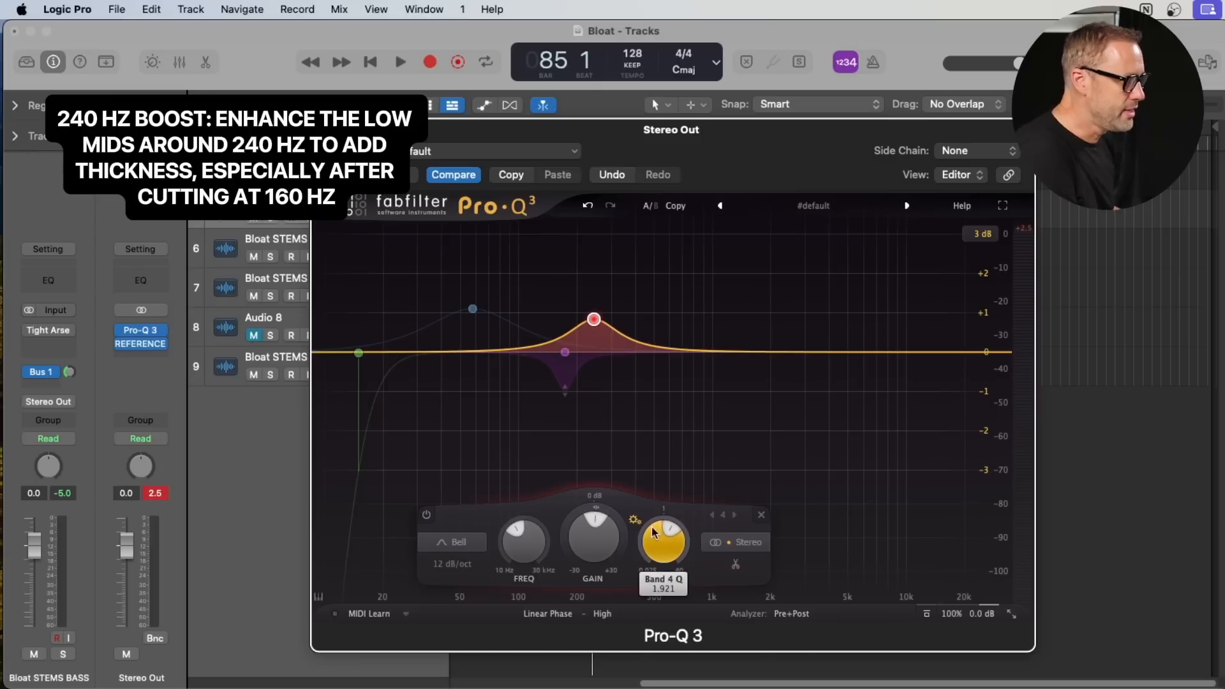
# - Re-enable the dynamic 173 Hz cut and adjust the low-mid boost to about 246 Hz, +1.02 dB and Q 1.37
pyautogui.click(563, 355)
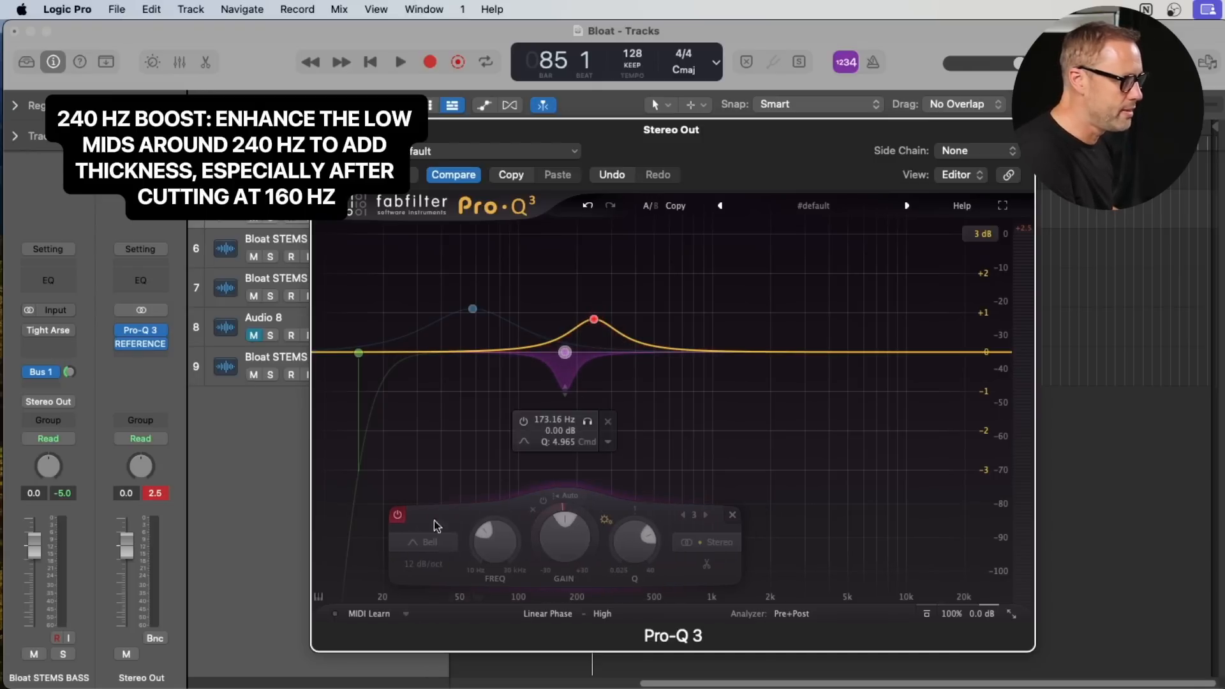
pyautogui.click(397, 514)
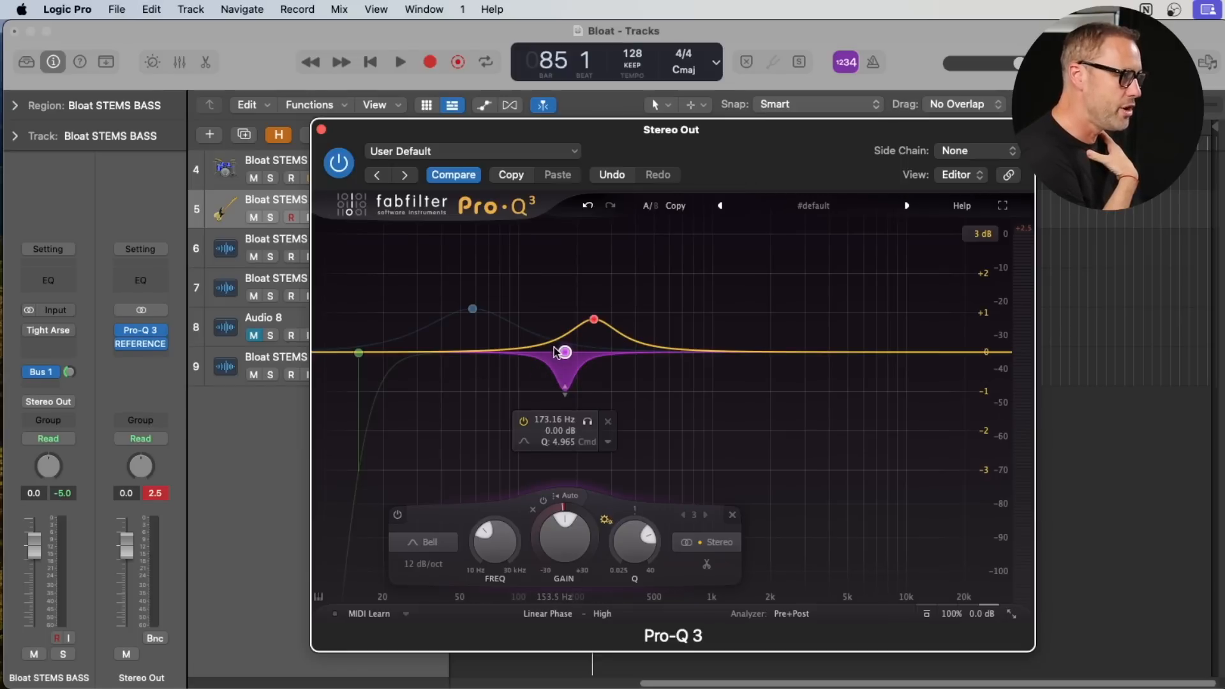
pyautogui.click(593, 320)
pyautogui.moveTo(663, 531); pyautogui.dragTo(663, 534)
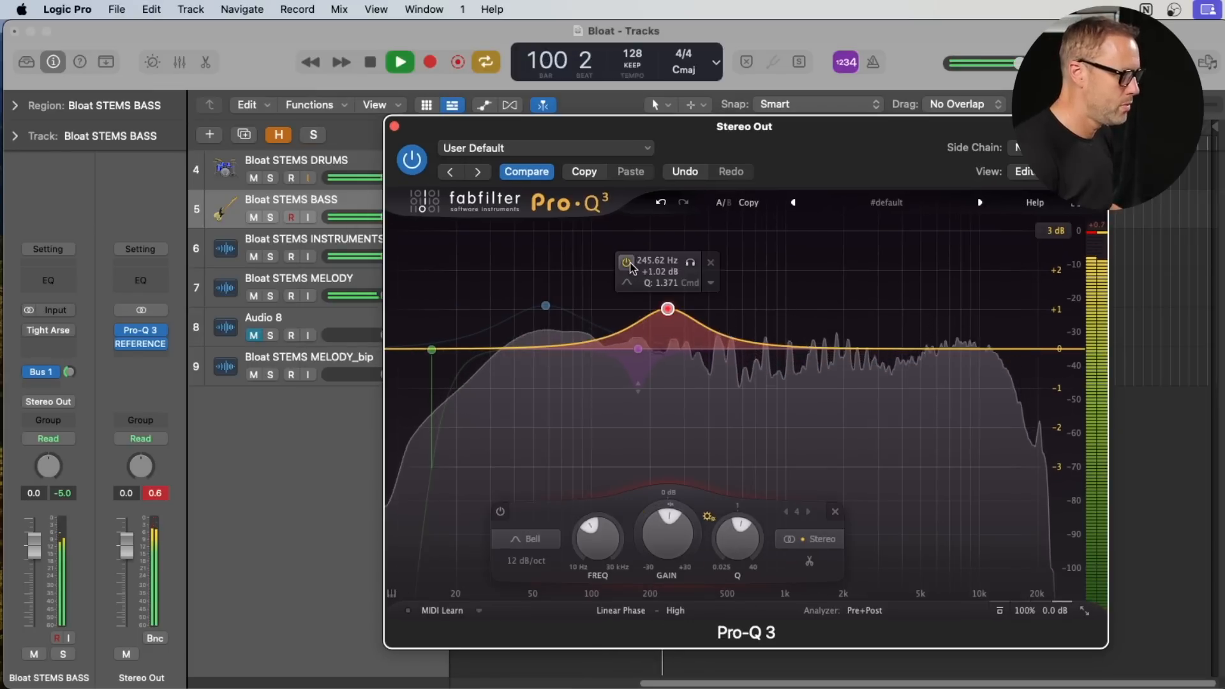
# - Compare the playing mix with and without the 246 Hz boost, leave the boost bypassed, and stop playback
pyautogui.click(628, 262)
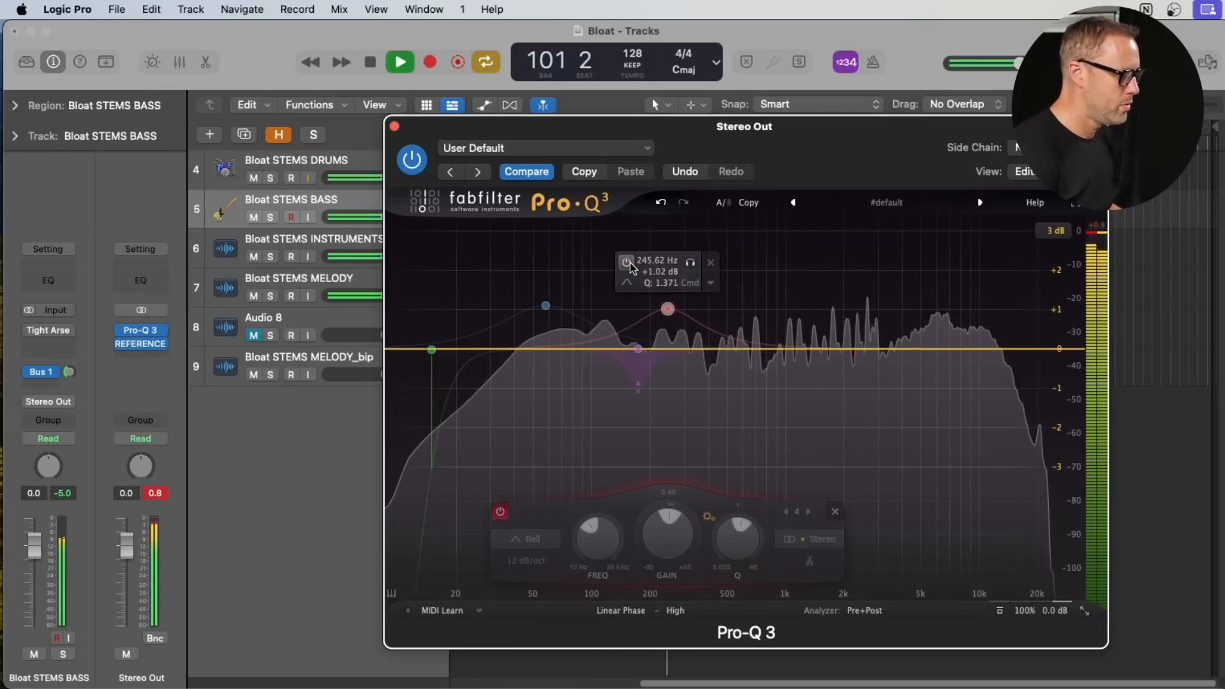
pyautogui.click(628, 262)
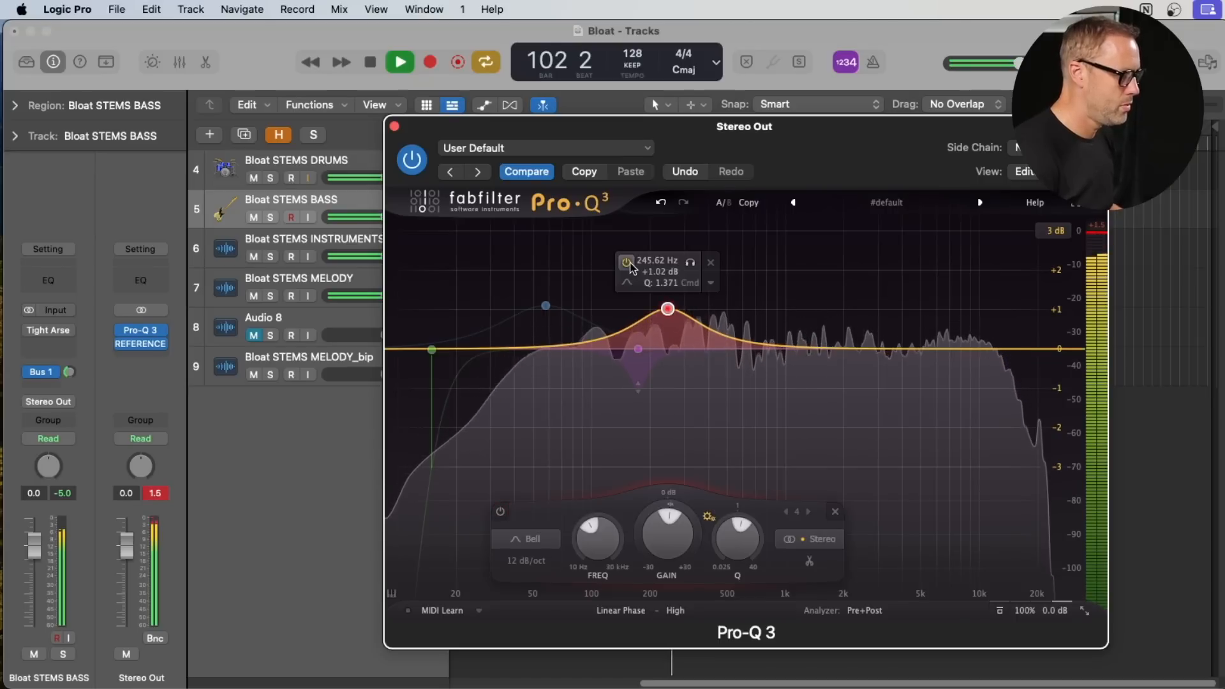
pyautogui.click(627, 262)
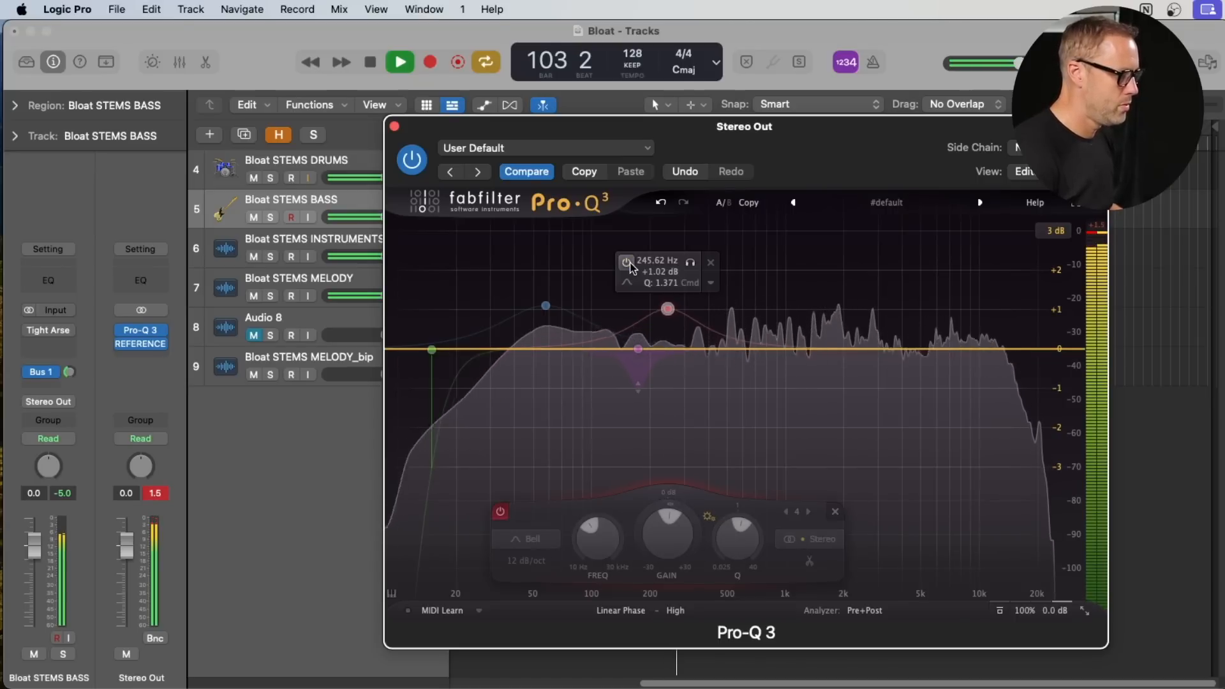
pyautogui.press('space')
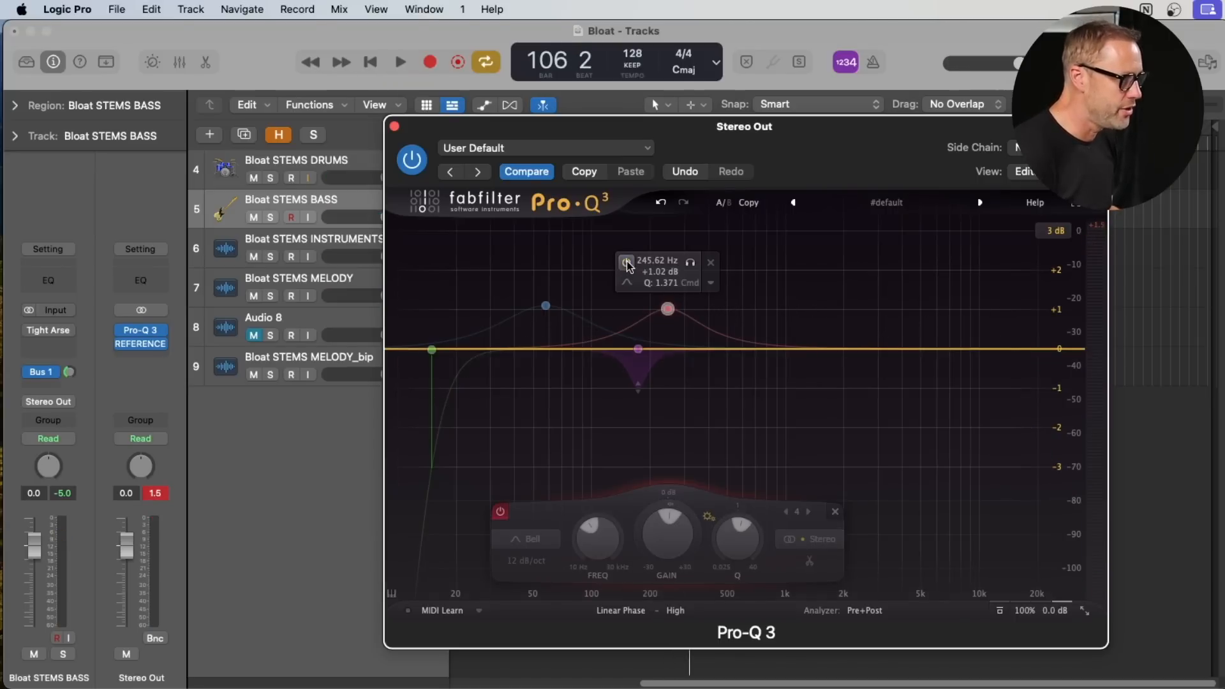
# - Add a bell boost of about +0.99 dB at 653 Hz with a Q of about 1.1
pyautogui.moveTo(823, 348); pyautogui.dragTo(750, 310)
pyautogui.scroll(-5, 819, 525)
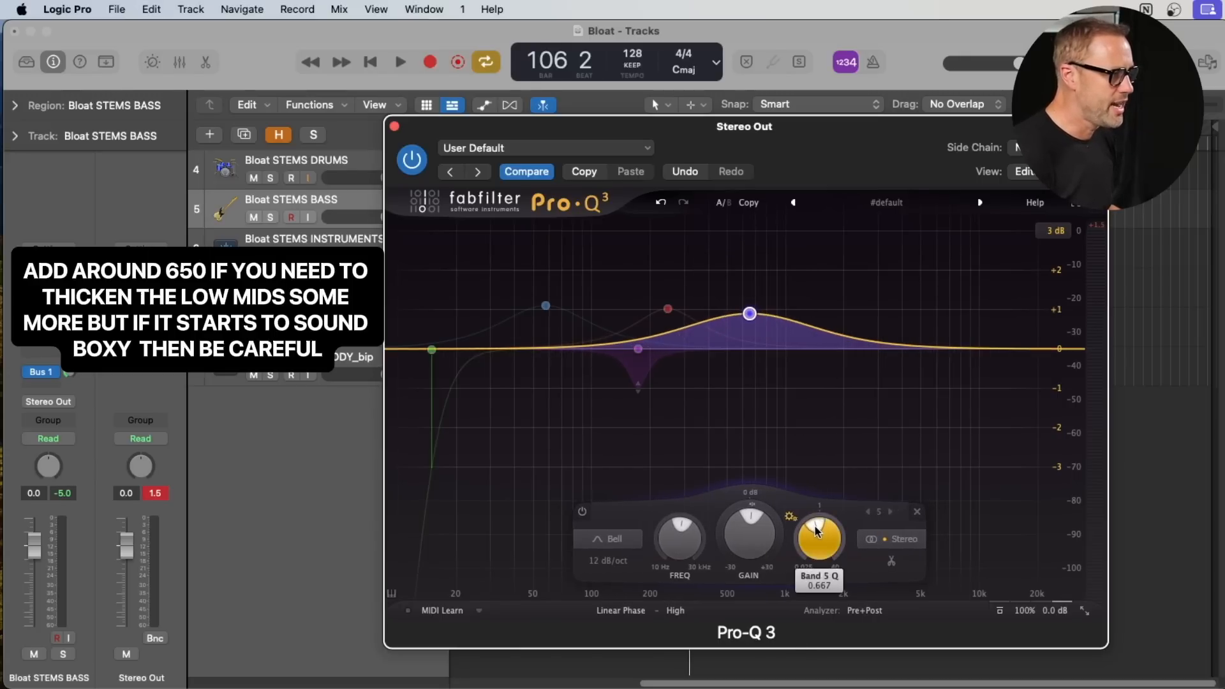
pyautogui.scroll(5, 819, 524)
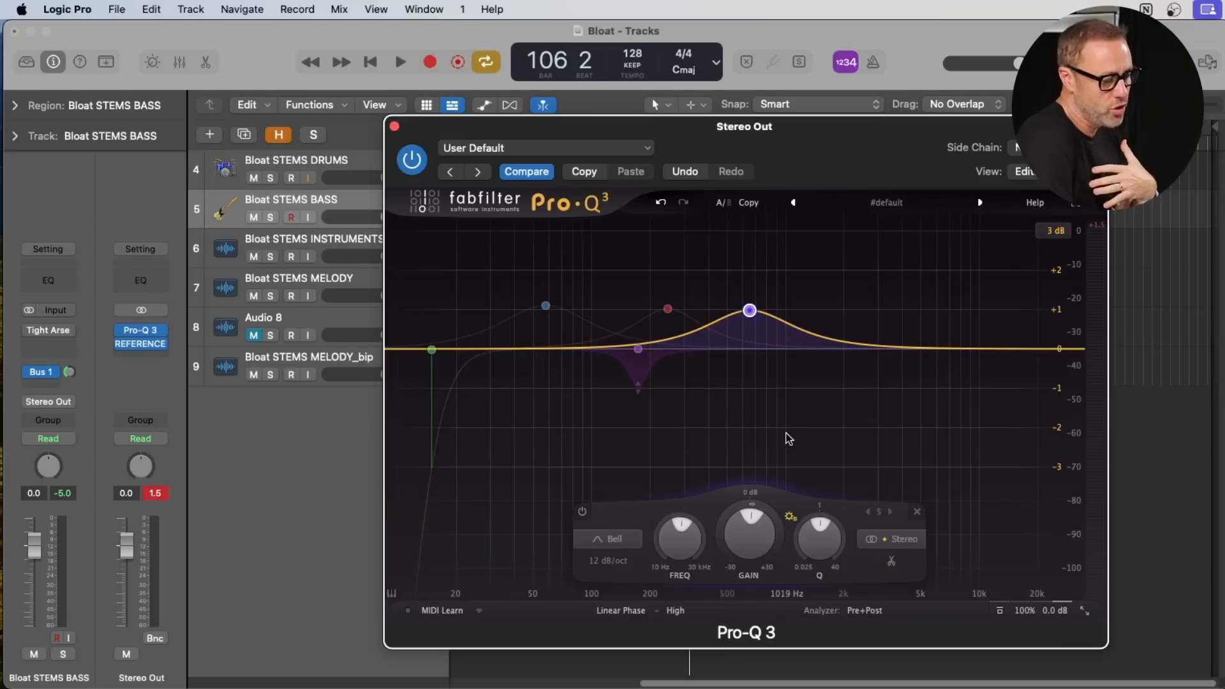
pyautogui.moveTo(659, 315)
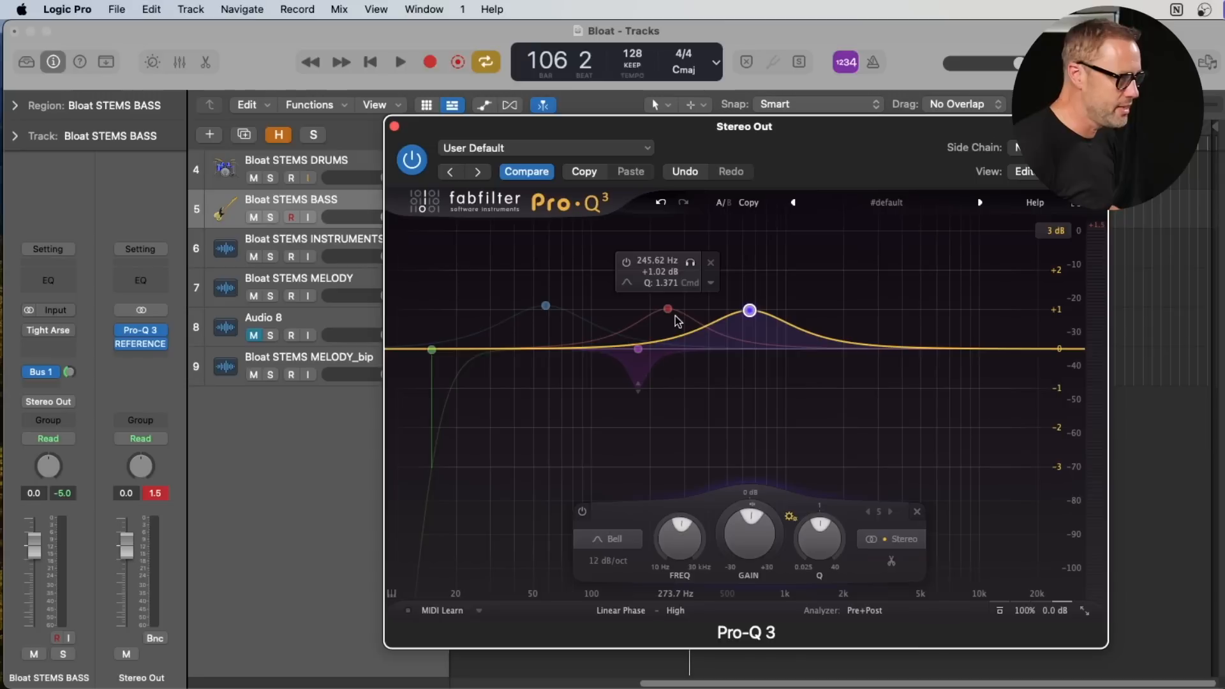
pyautogui.moveTo(819, 527)
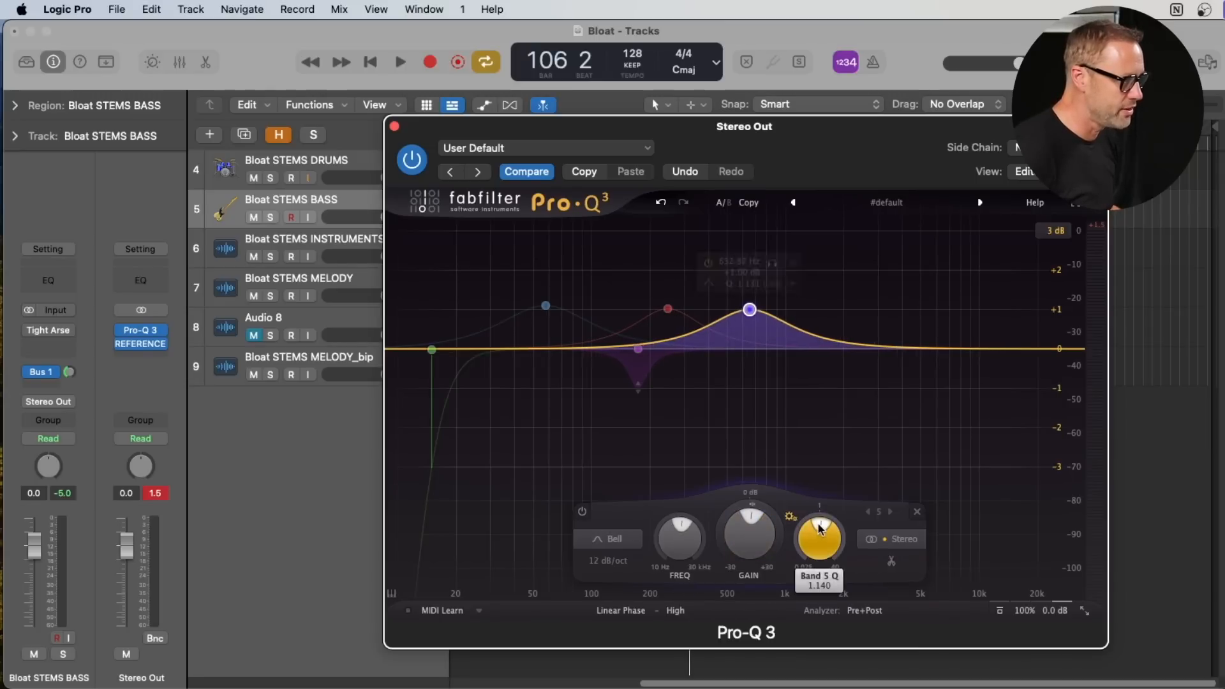
pyautogui.moveTo(725, 370)
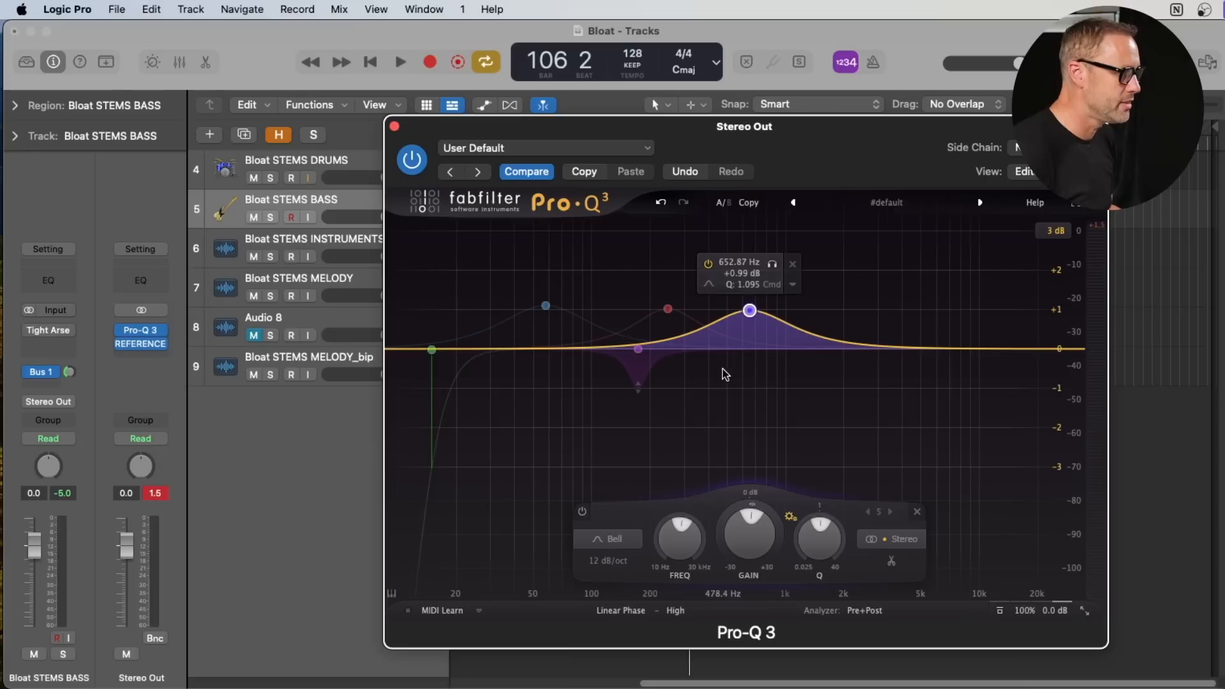
# - Play the mix and compare it with the 653 Hz boost switched off and back on
pyautogui.press('space')
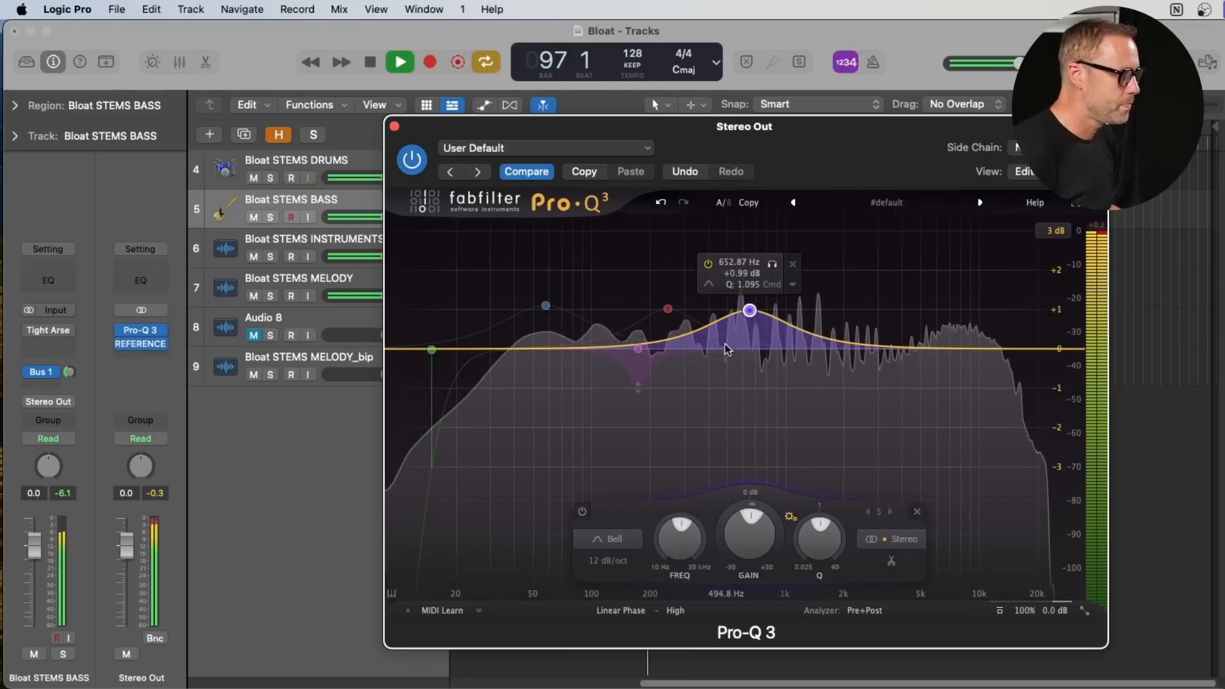
pyautogui.click(708, 264)
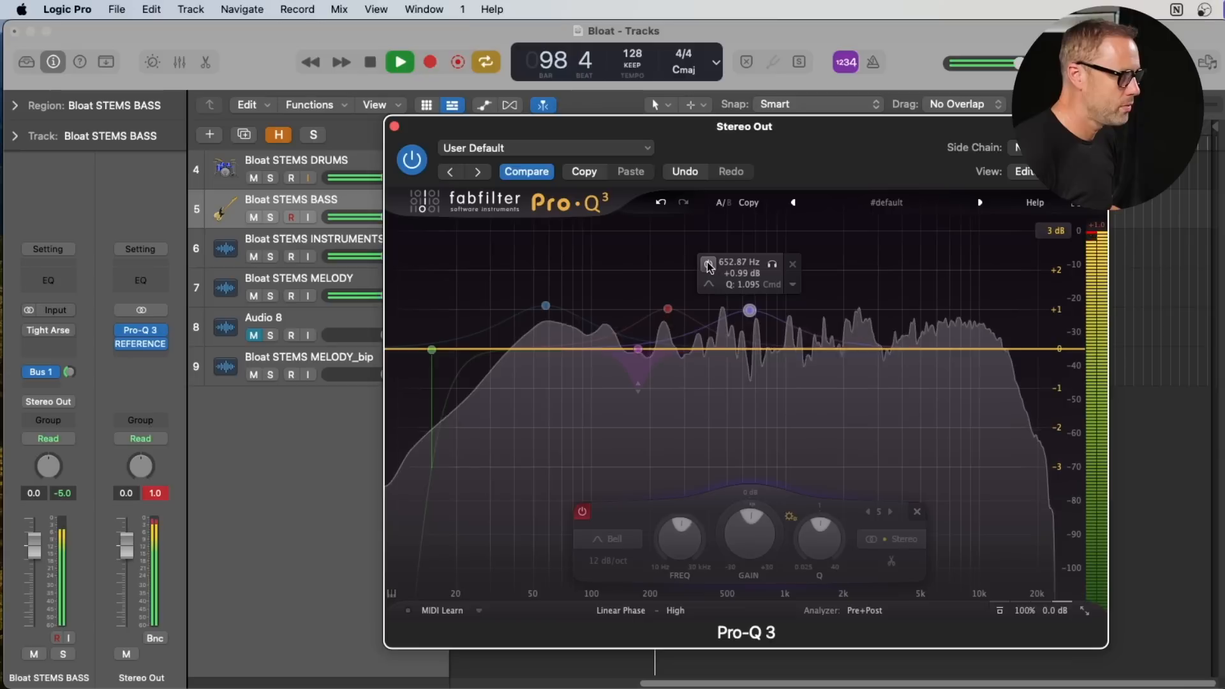
pyautogui.click(708, 264)
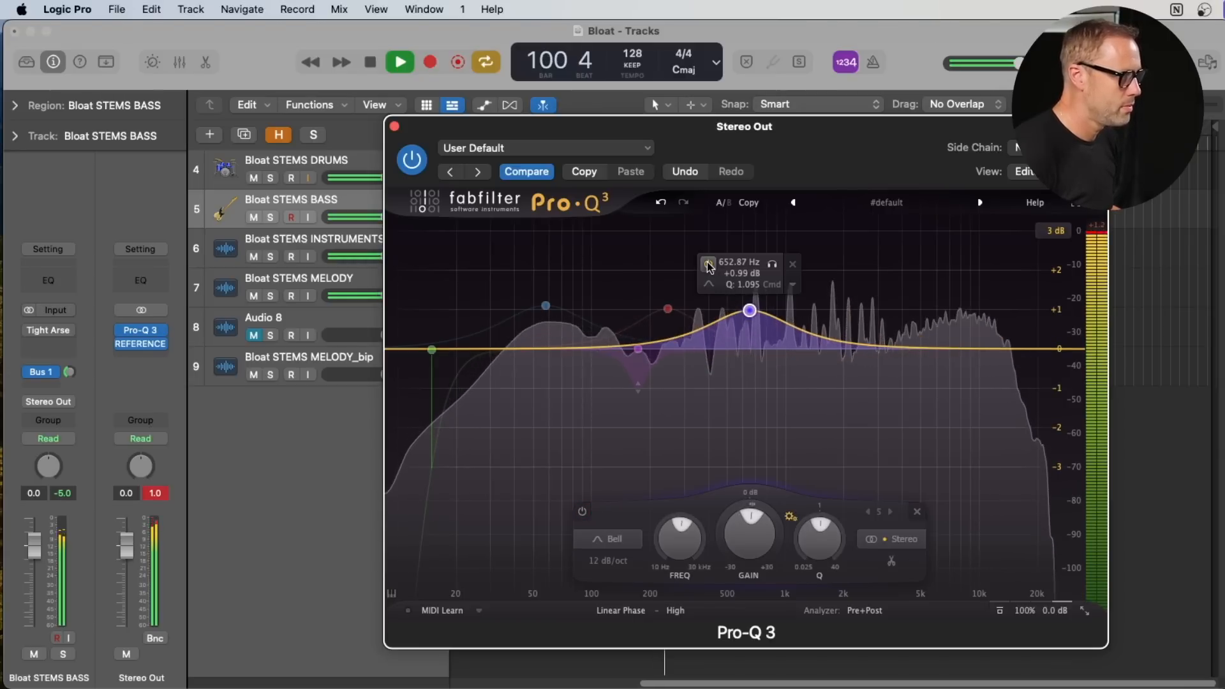
# - Finish comparing the 653 Hz boost on and off, leave it bypassed, and stop playback
pyautogui.click(708, 264)
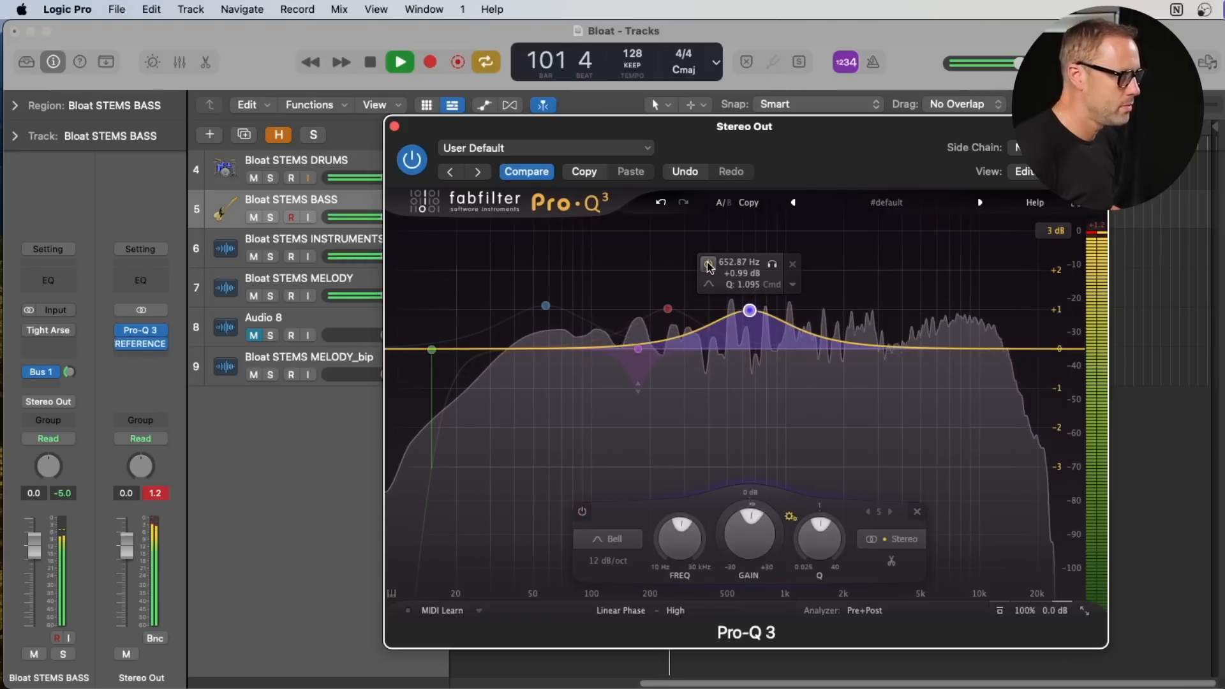
pyautogui.press('space')
# - Add an EQ band in the upper range, change its shape to High Shelf, and set it to about 1680 Hz and +0.92 dB
pyautogui.click(906, 344)
pyautogui.moveTo(906, 345); pyautogui.dragTo(907, 340)
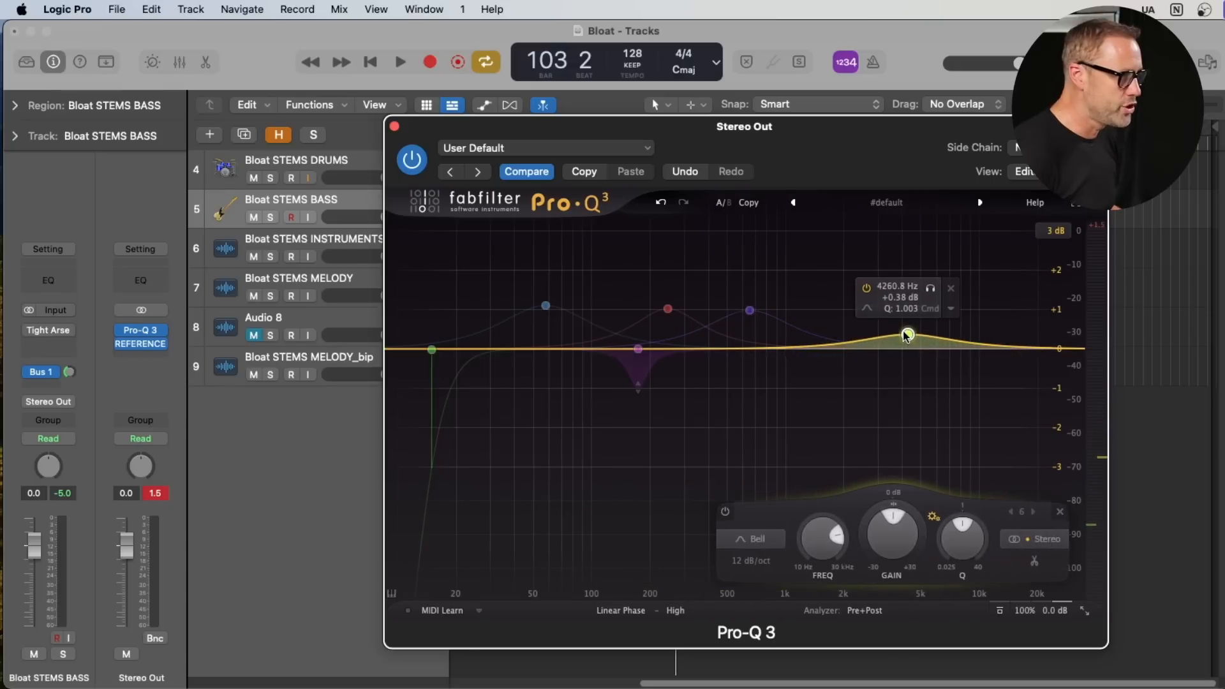
pyautogui.click(952, 309)
pyautogui.moveTo(988, 391)
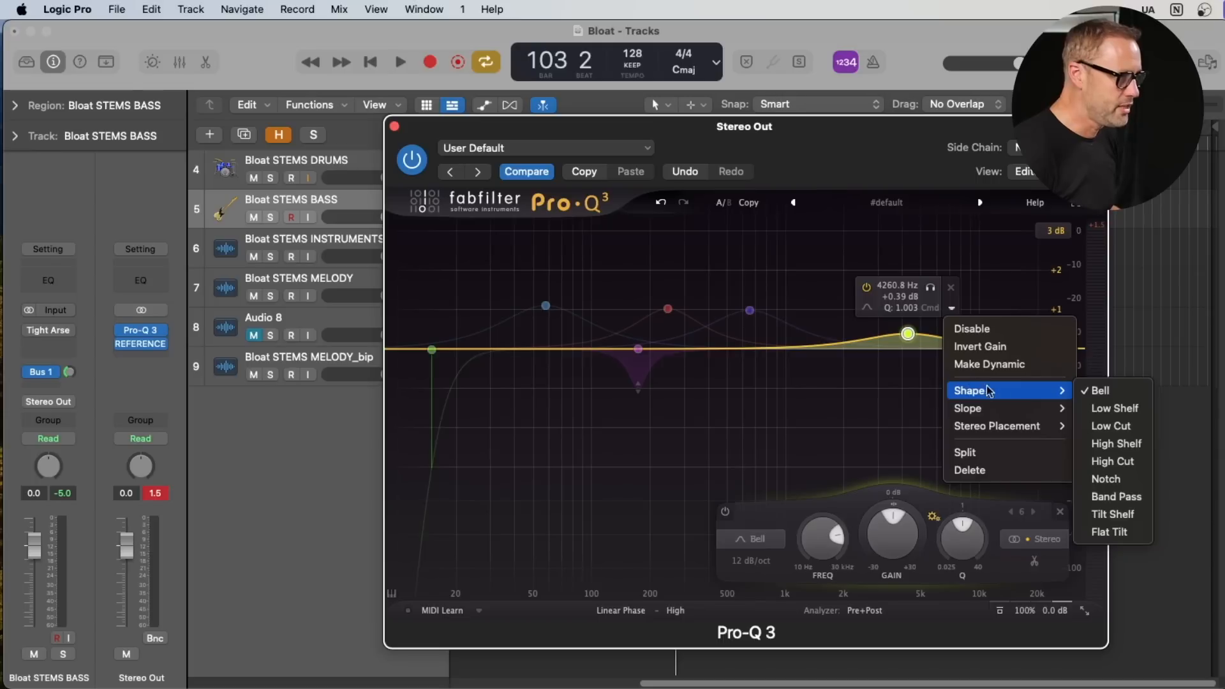
pyautogui.click(1110, 449)
pyautogui.moveTo(883, 342); pyautogui.dragTo(828, 331)
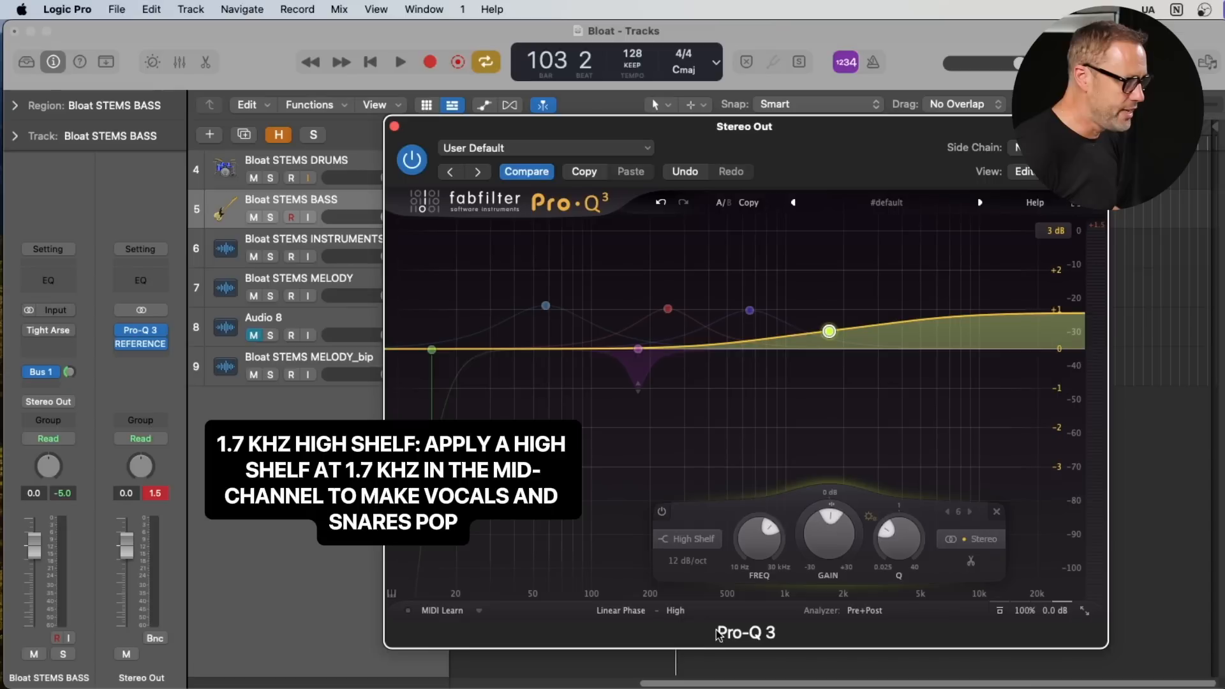
# - Set the stereo placement of the 1.7 kHz high shelf to Mid
pyautogui.moveTo(826, 340)
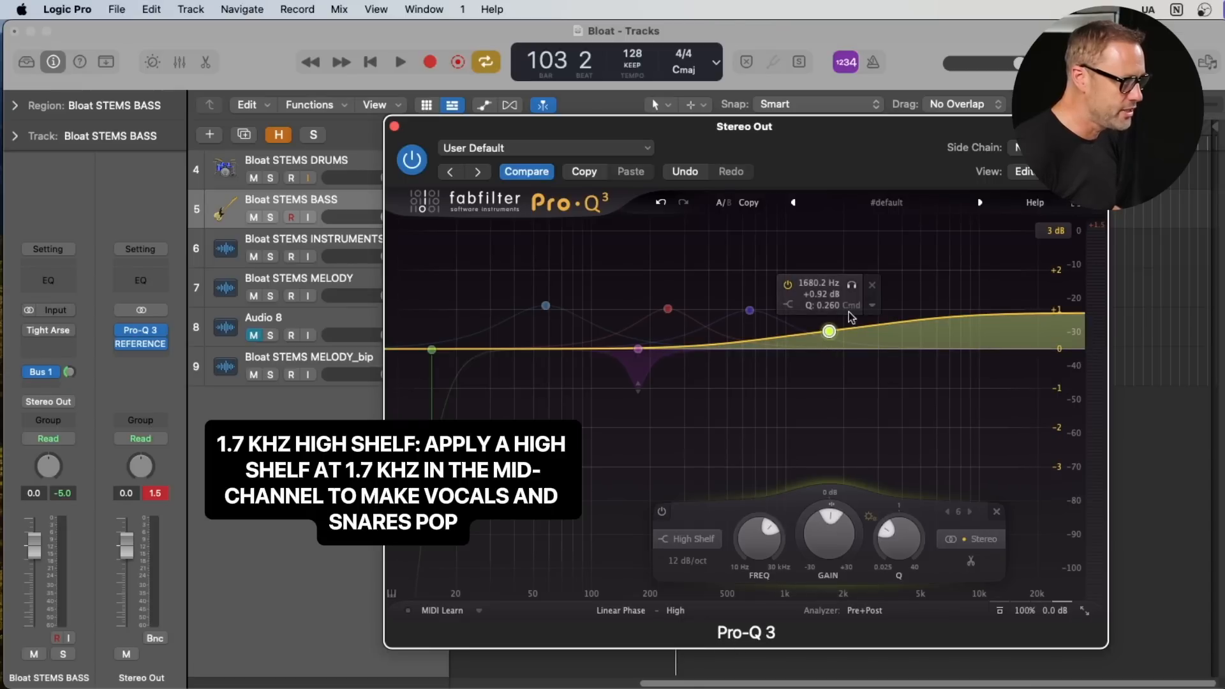
pyautogui.click(874, 307)
pyautogui.moveTo(908, 426)
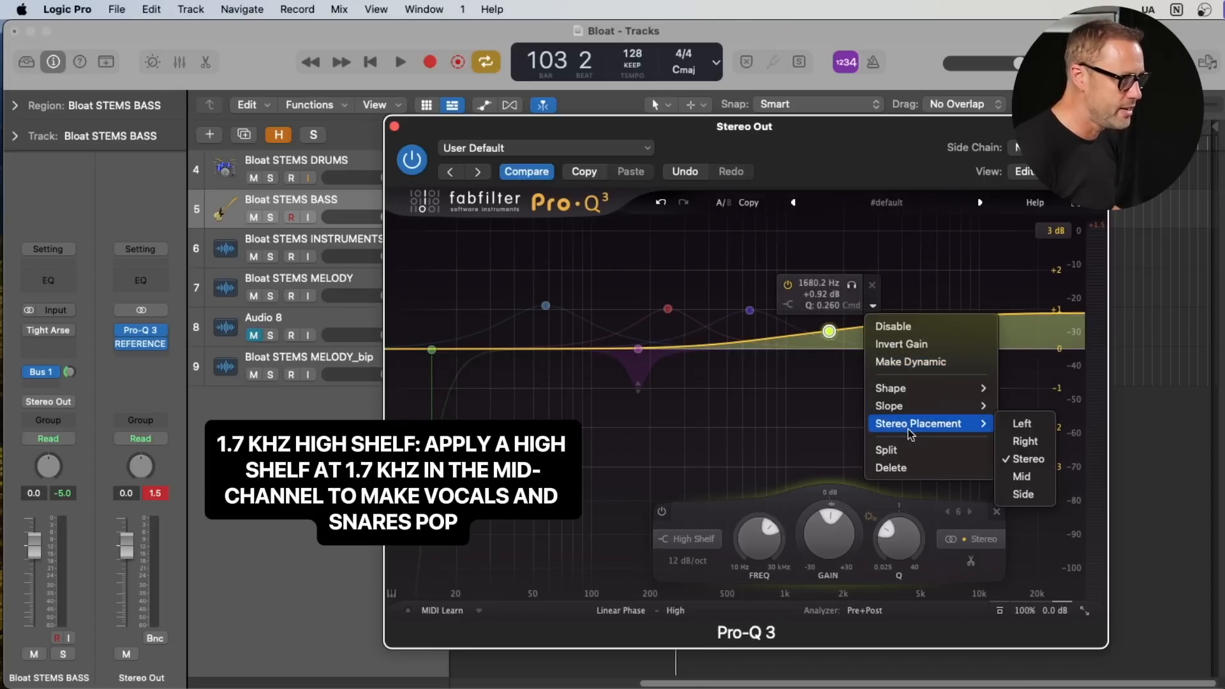
pyautogui.click(1023, 476)
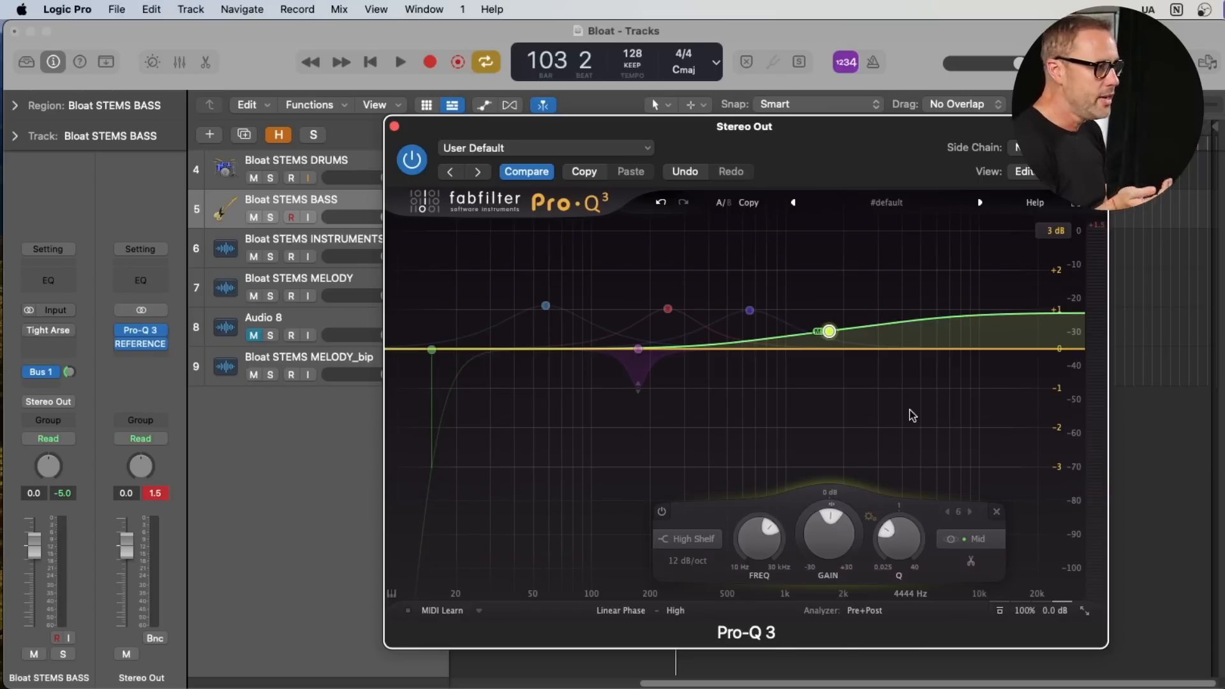
# - Play the mix, compare it with the Mid high shelf on and off, leave the shelf bypassed, and stop playback
pyautogui.press('space')
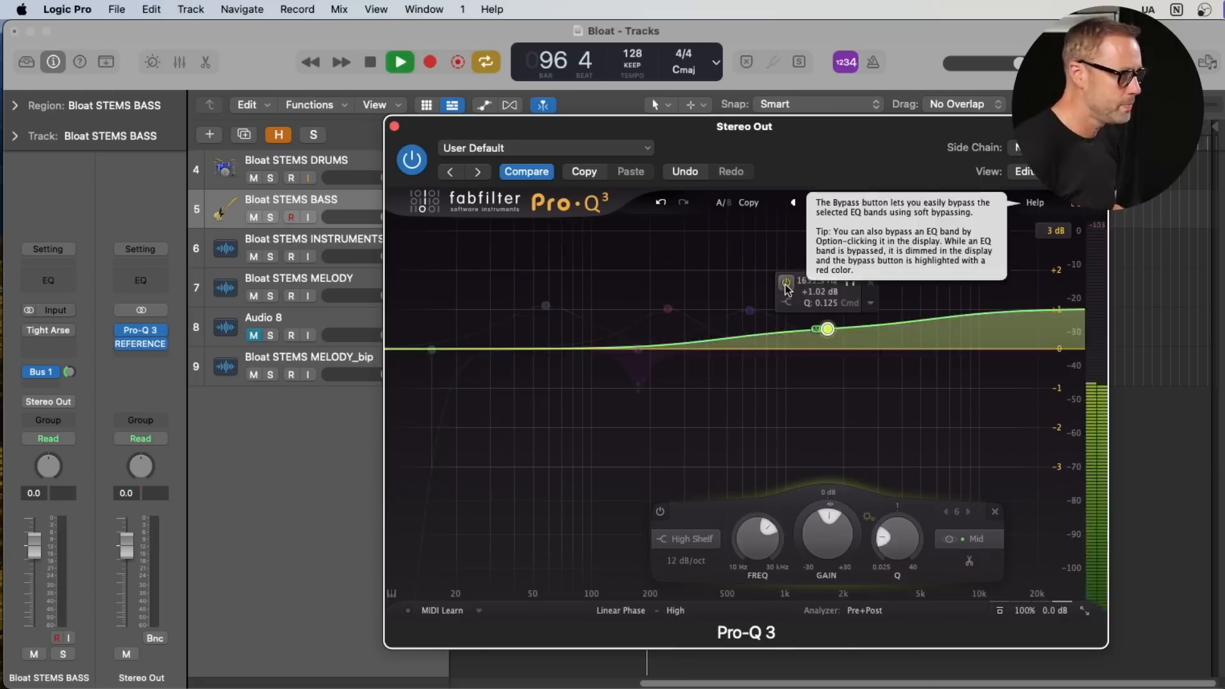
pyautogui.moveTo(794, 285)
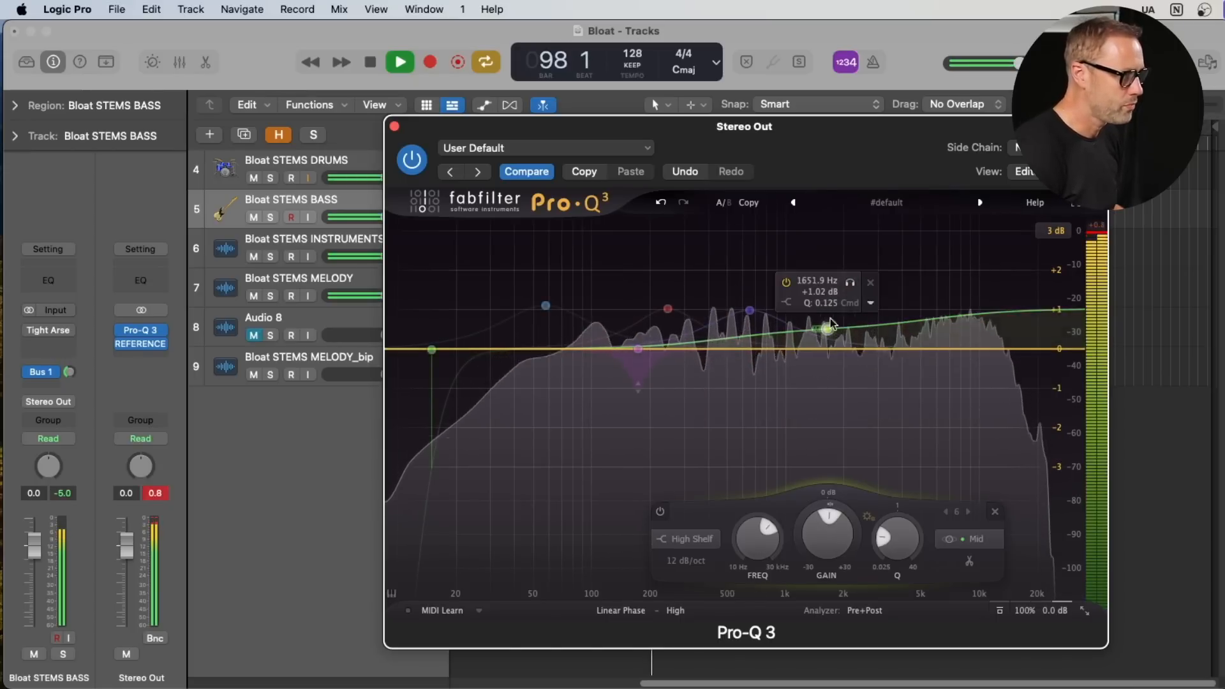
pyautogui.click(786, 282)
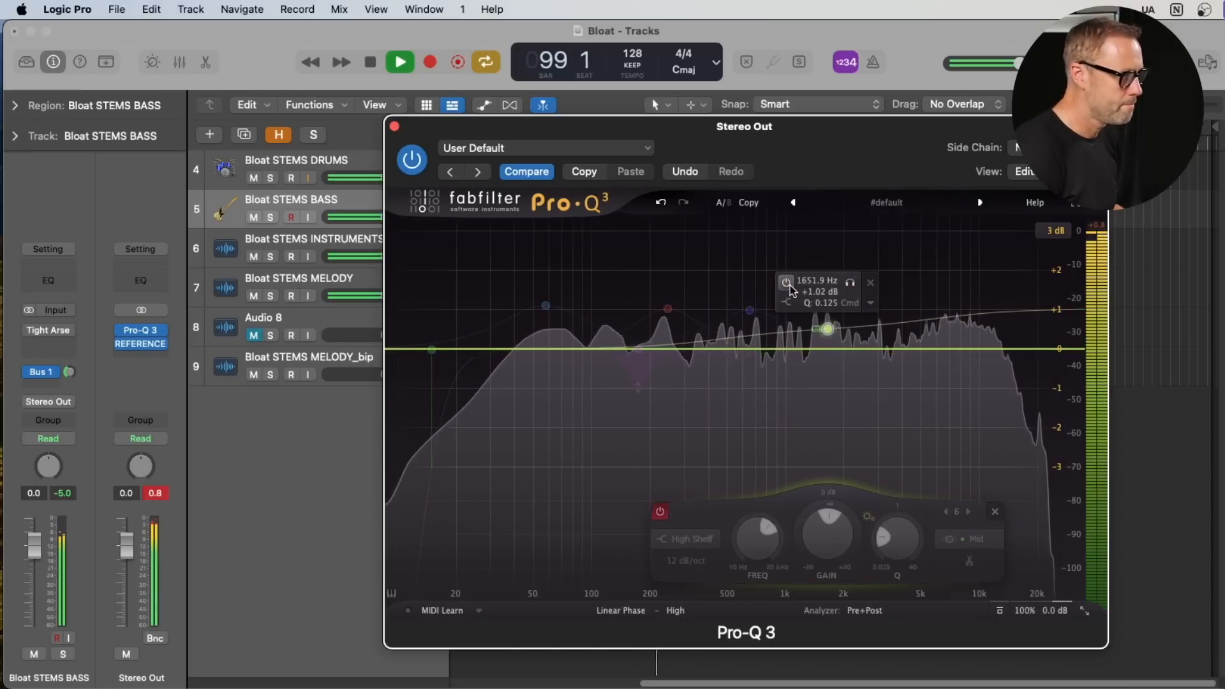
pyautogui.click(789, 283)
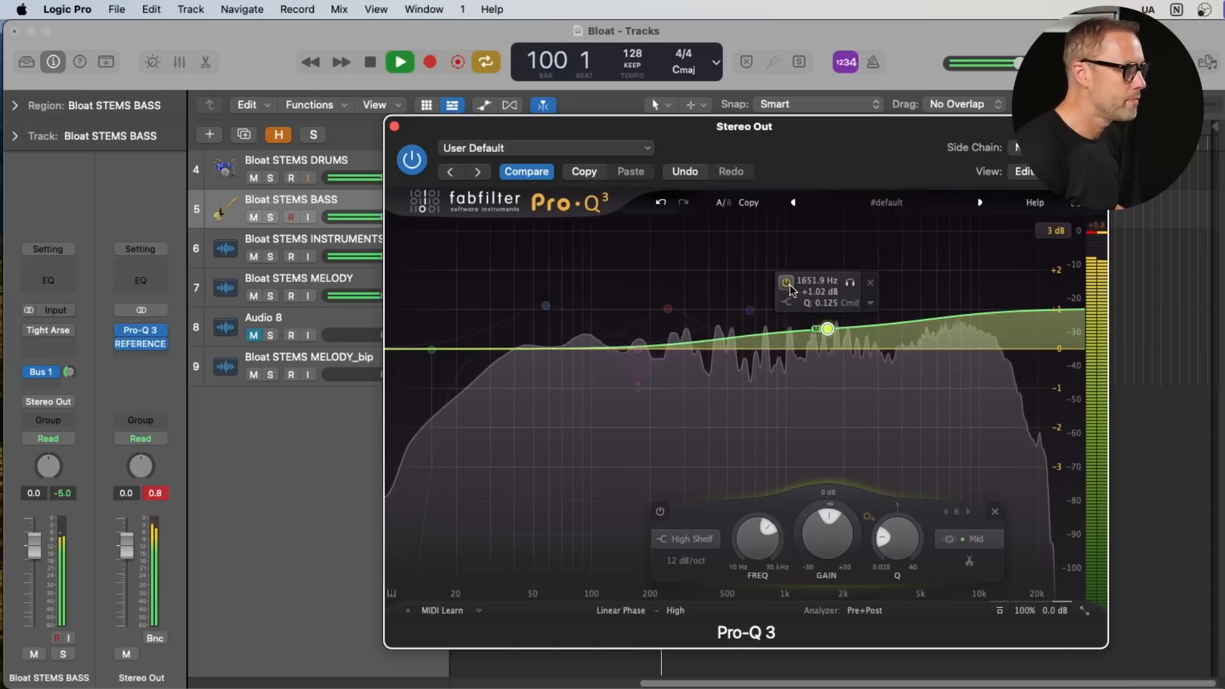
pyautogui.click(789, 284)
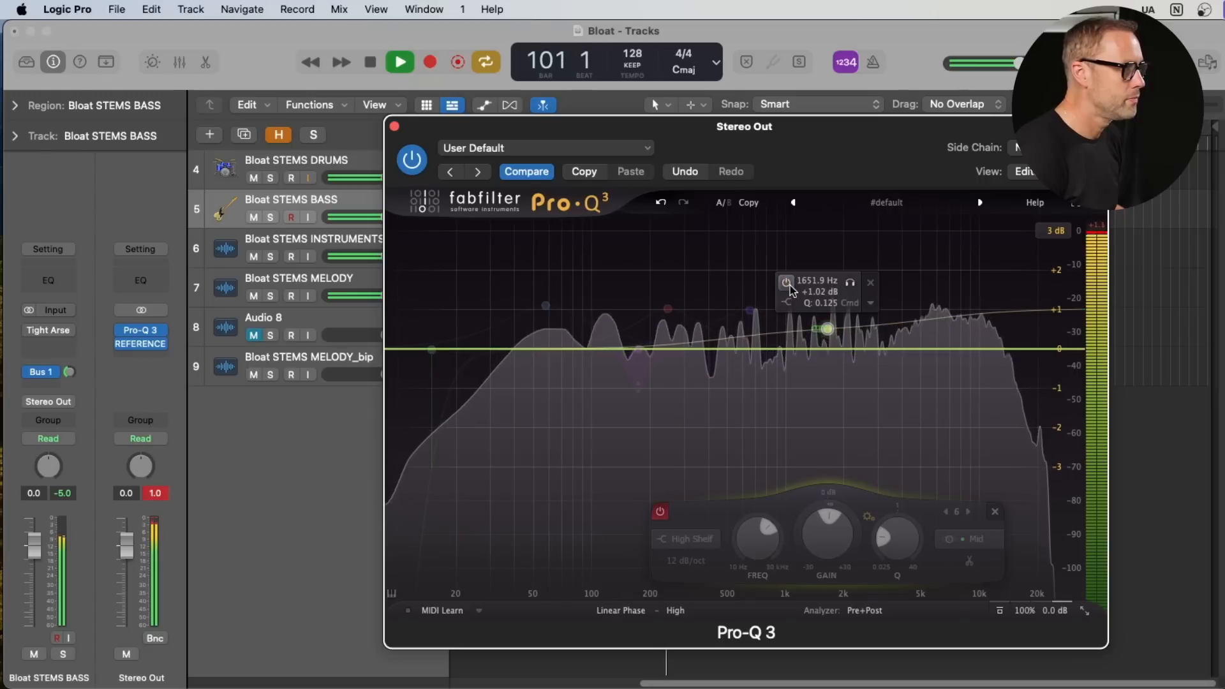
pyautogui.click(788, 284)
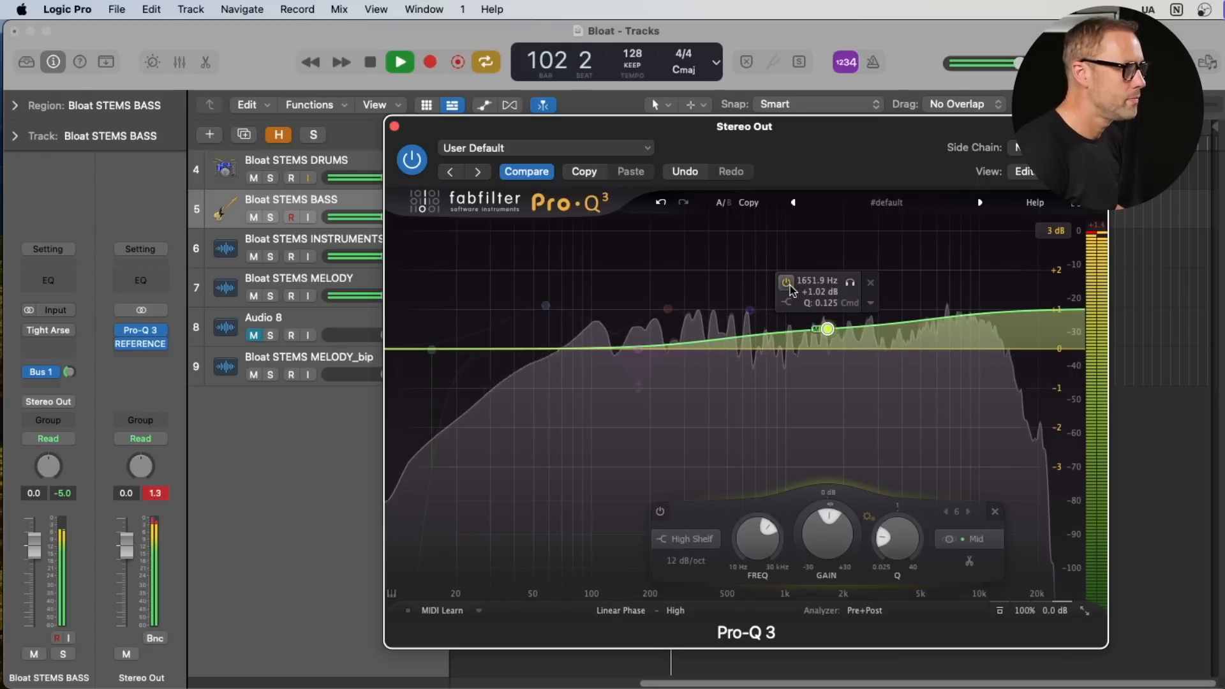
pyautogui.click(789, 284)
pyautogui.press('space')
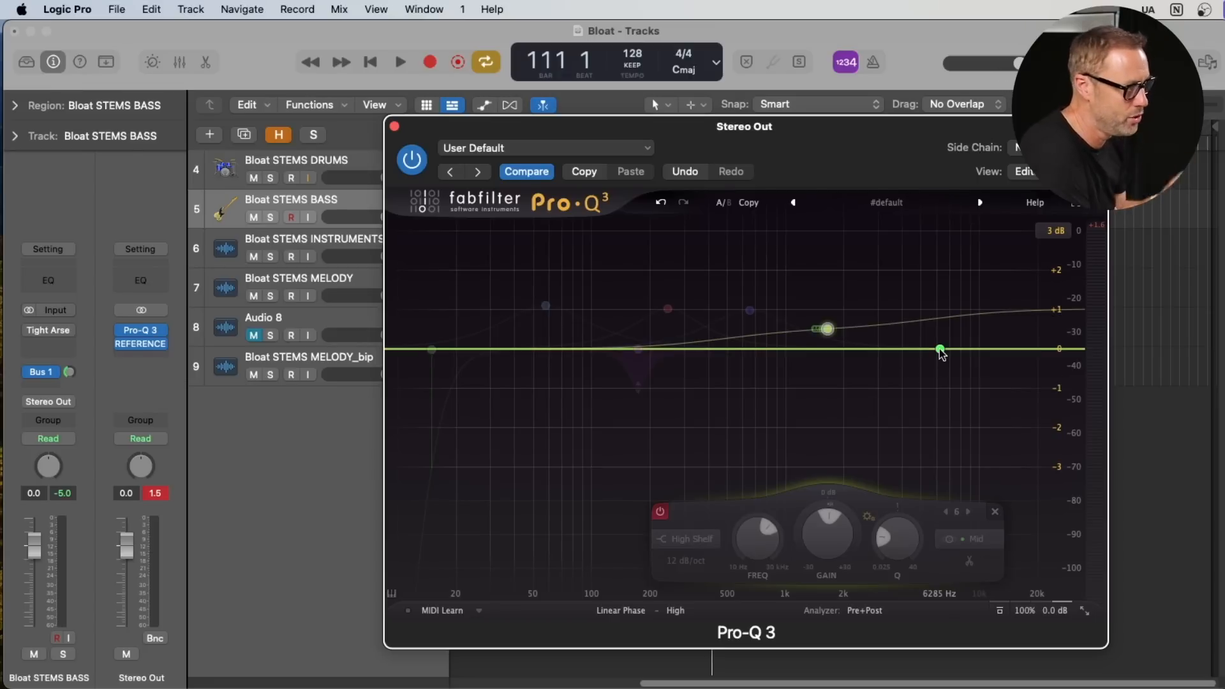
# - Add a bell boost of about +0.93 dB at 5006 Hz and set its stereo placement to Stereo
pyautogui.moveTo(938, 350); pyautogui.dragTo(921, 313)
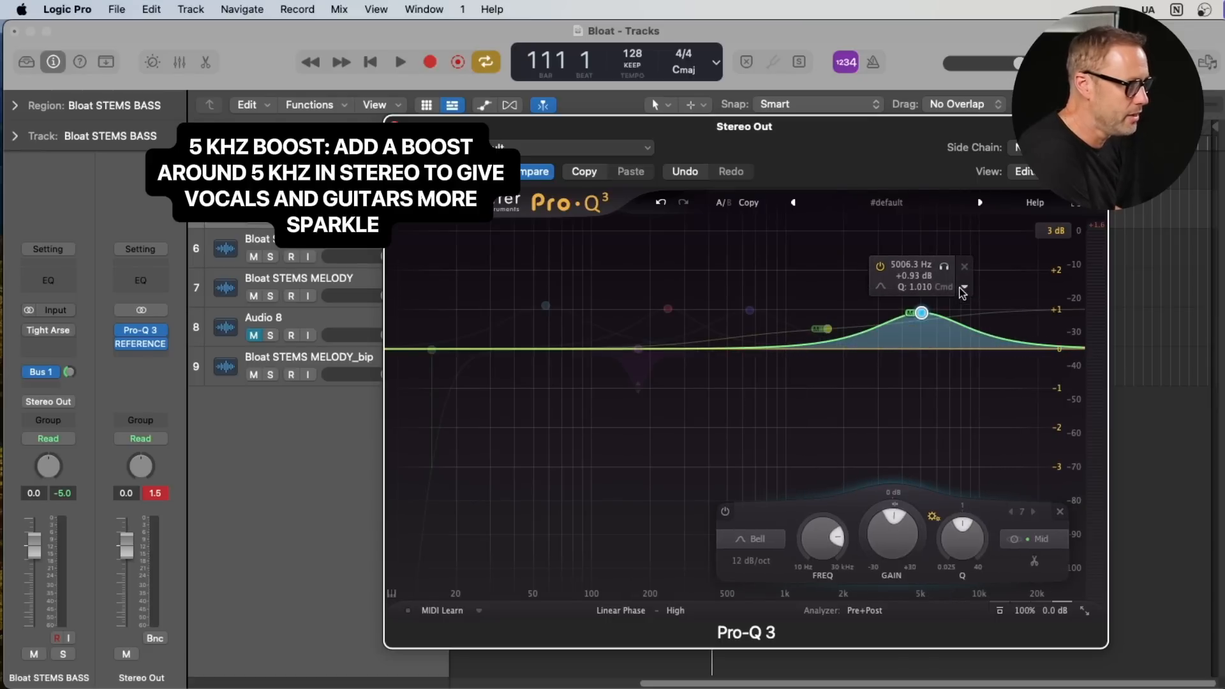
pyautogui.click(965, 287)
pyautogui.moveTo(1019, 409)
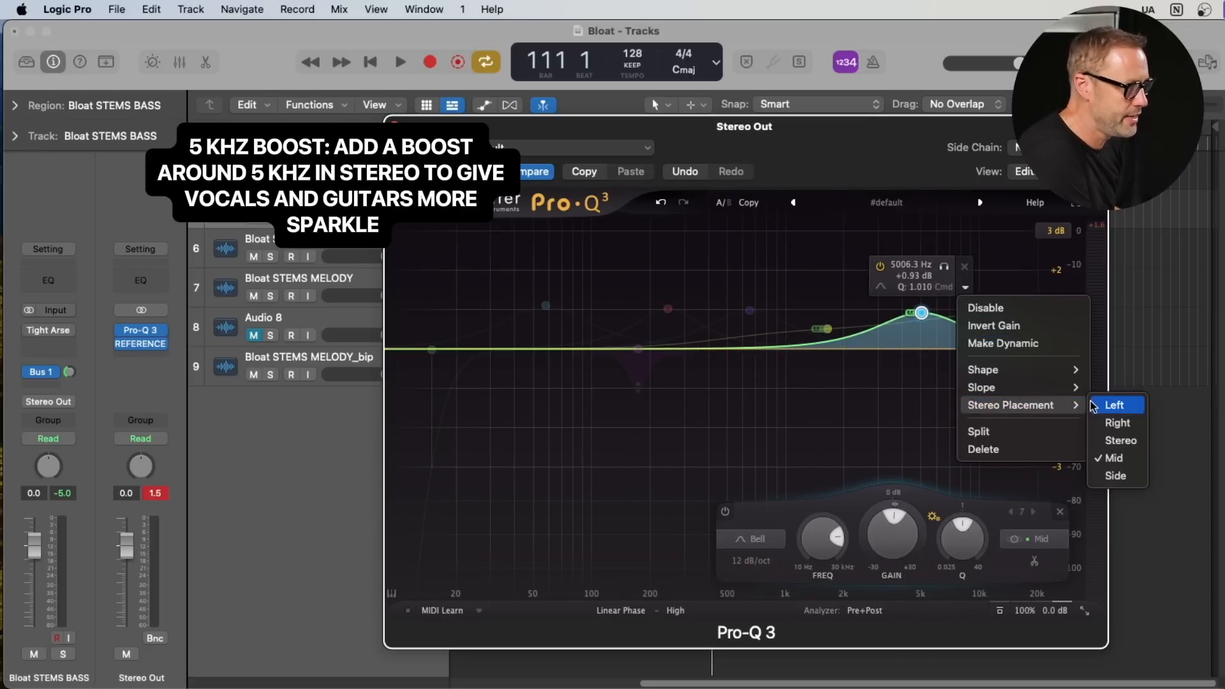
pyautogui.click(1118, 440)
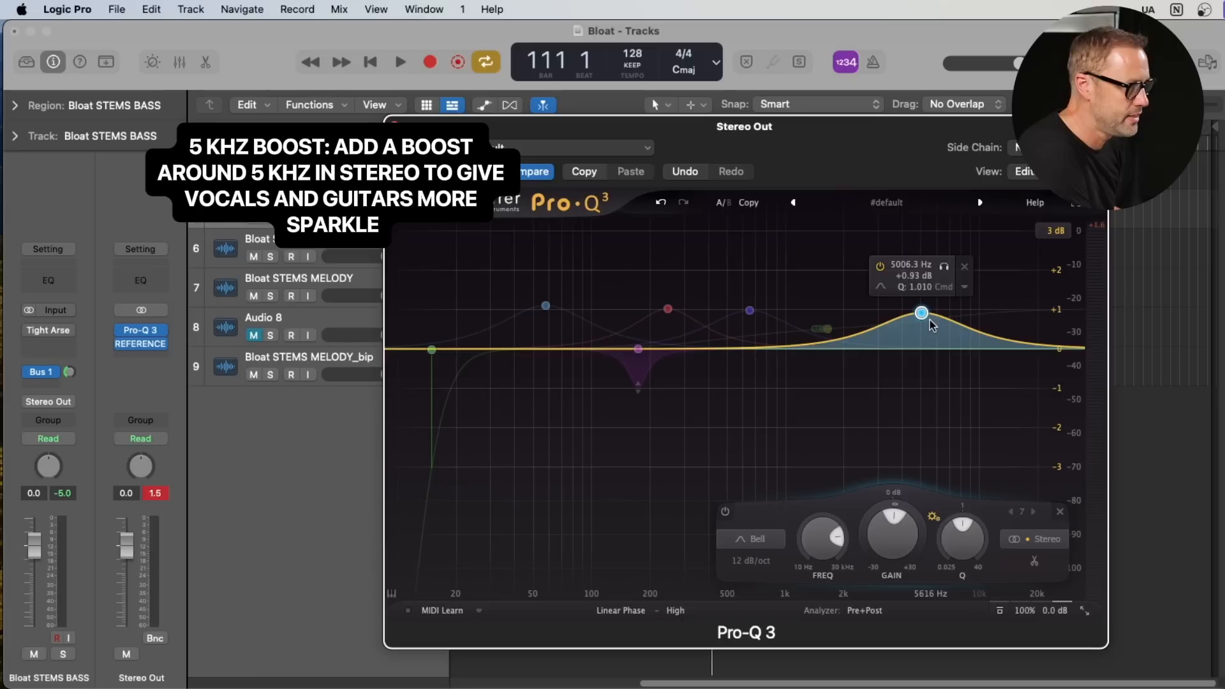
# - Make the 5 kHz bell dynamic, with its base gain at about +0.01 dB, frequency about 4930 Hz and Q about 1.41
pyautogui.click(963, 288)
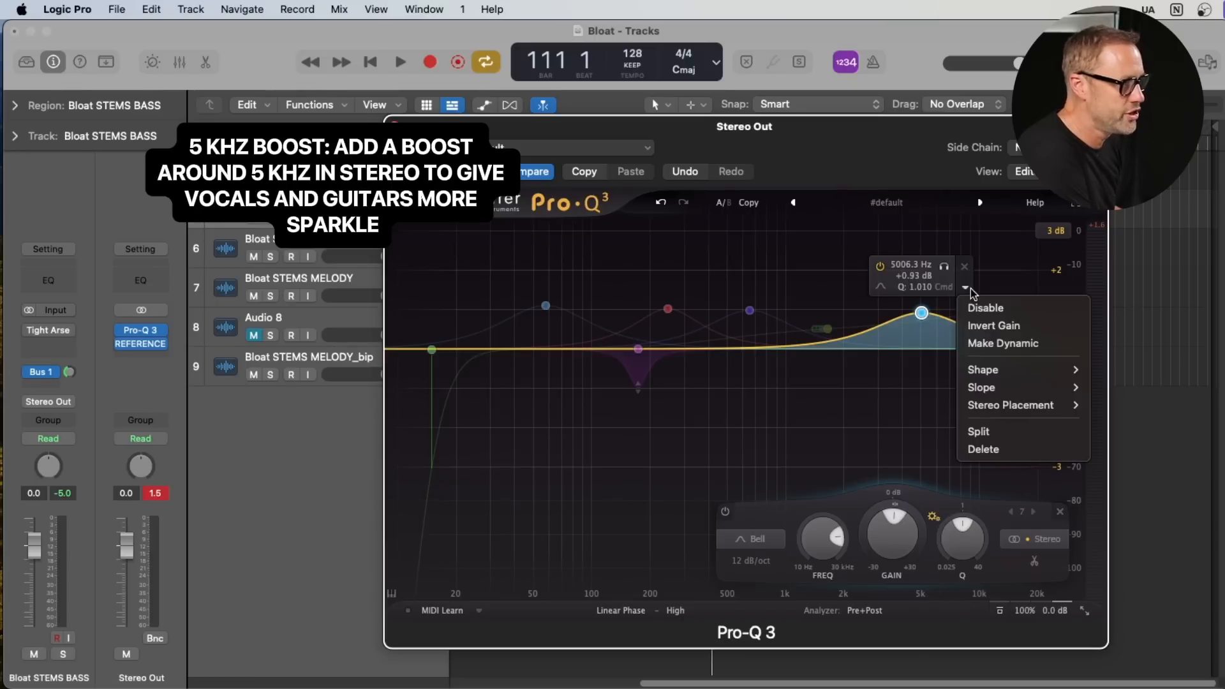
pyautogui.click(979, 340)
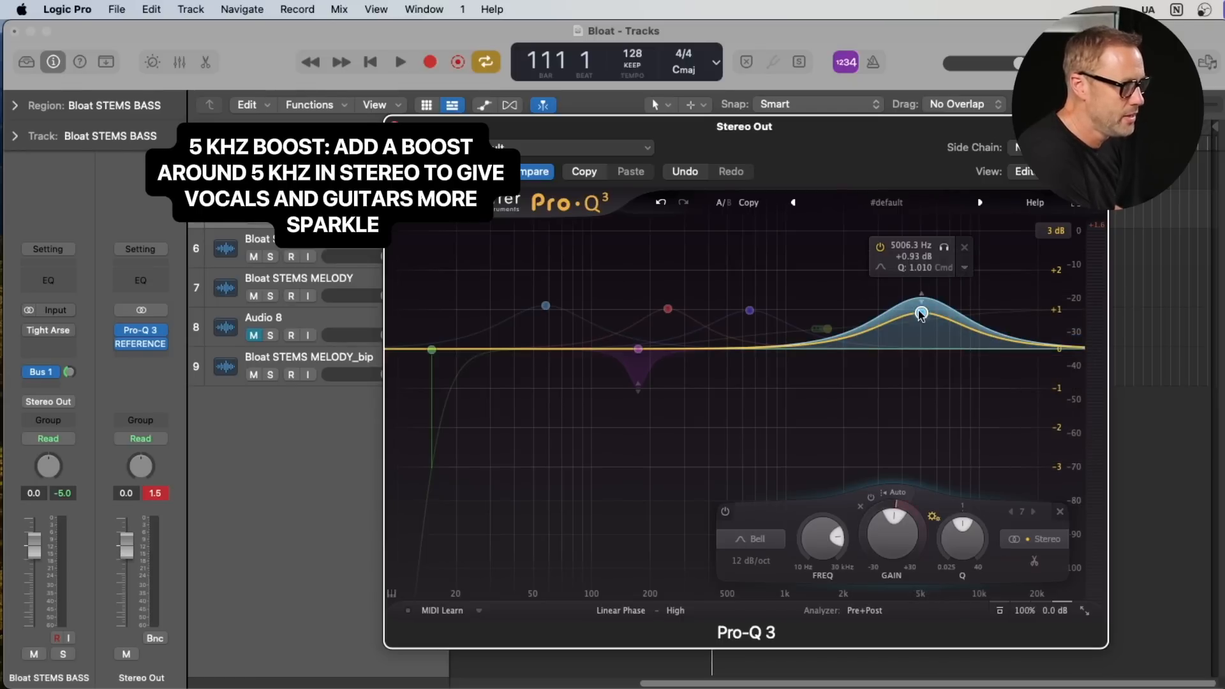
pyautogui.moveTo(921, 312)
pyautogui.mouseDown()
pyautogui.moveTo(919, 350)
pyautogui.moveTo(920, 305)
pyautogui.mouseUp()
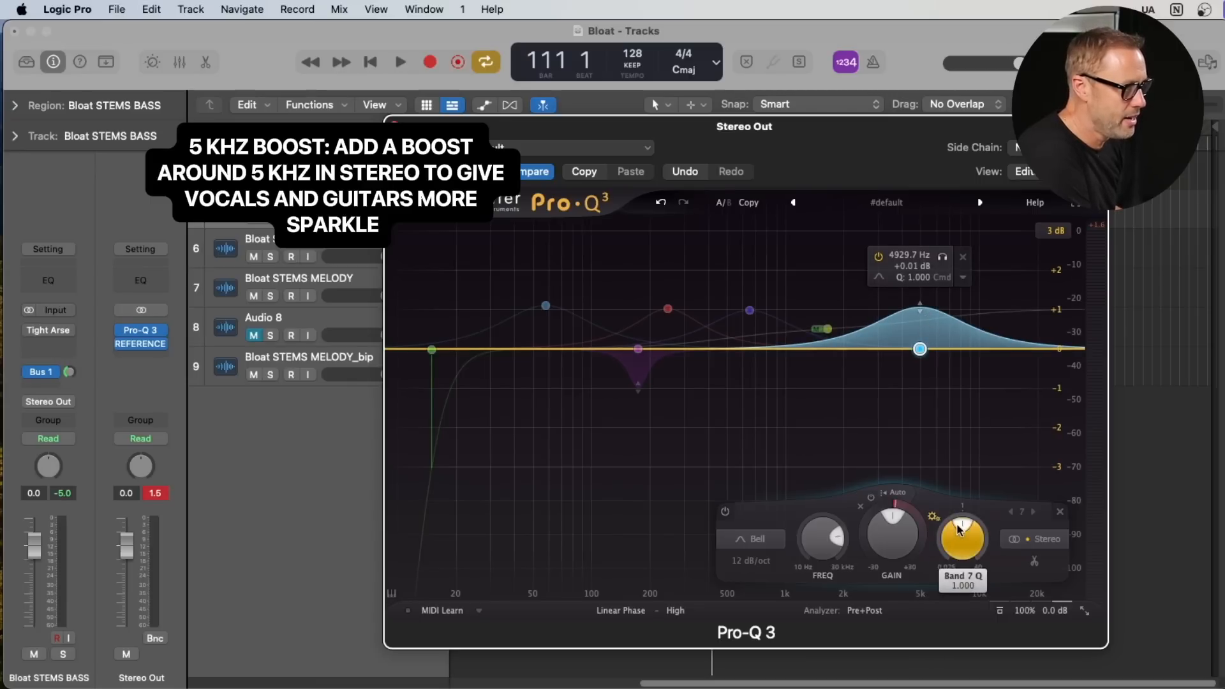
pyautogui.moveTo(959, 529); pyautogui.dragTo(963, 526)
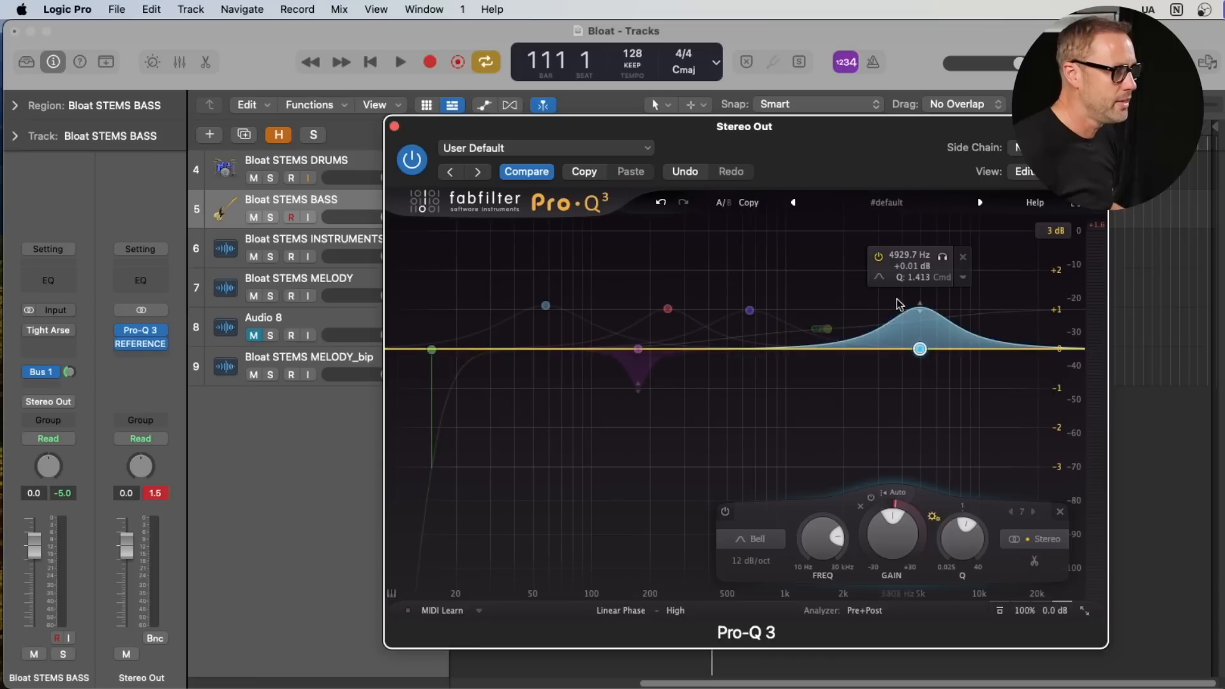
# - Play the mix and compare it with the dynamic 5 kHz boost switched off and back on
pyautogui.press('space')
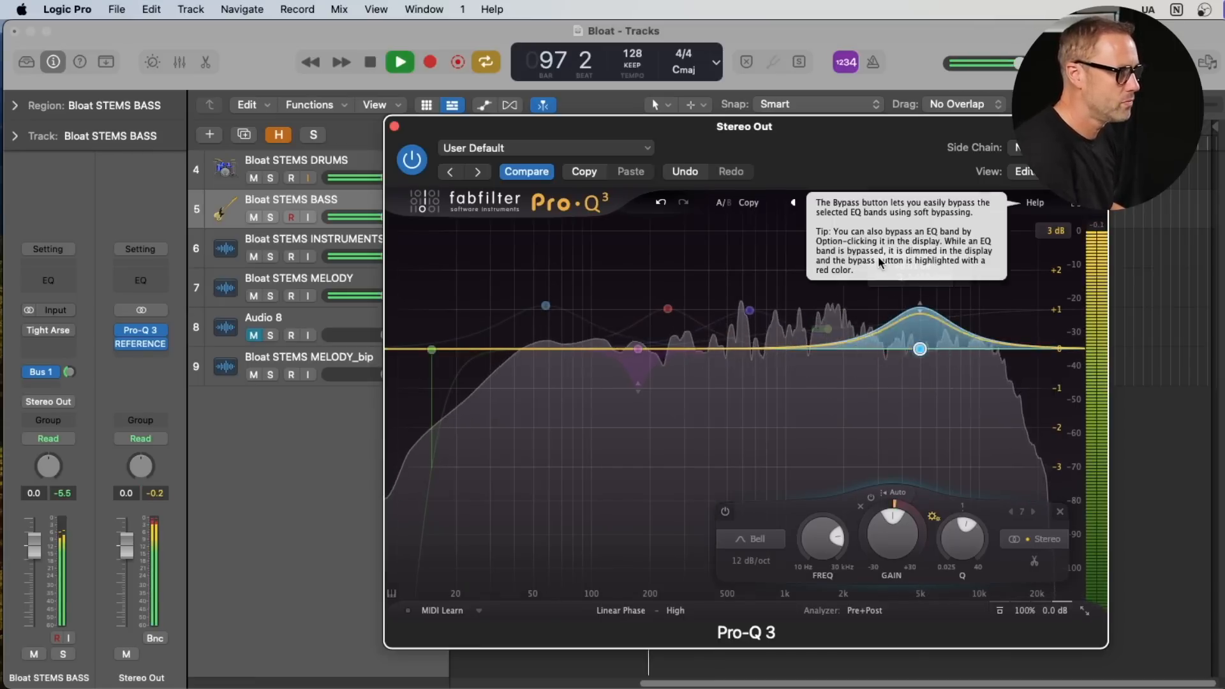
pyautogui.click(878, 257)
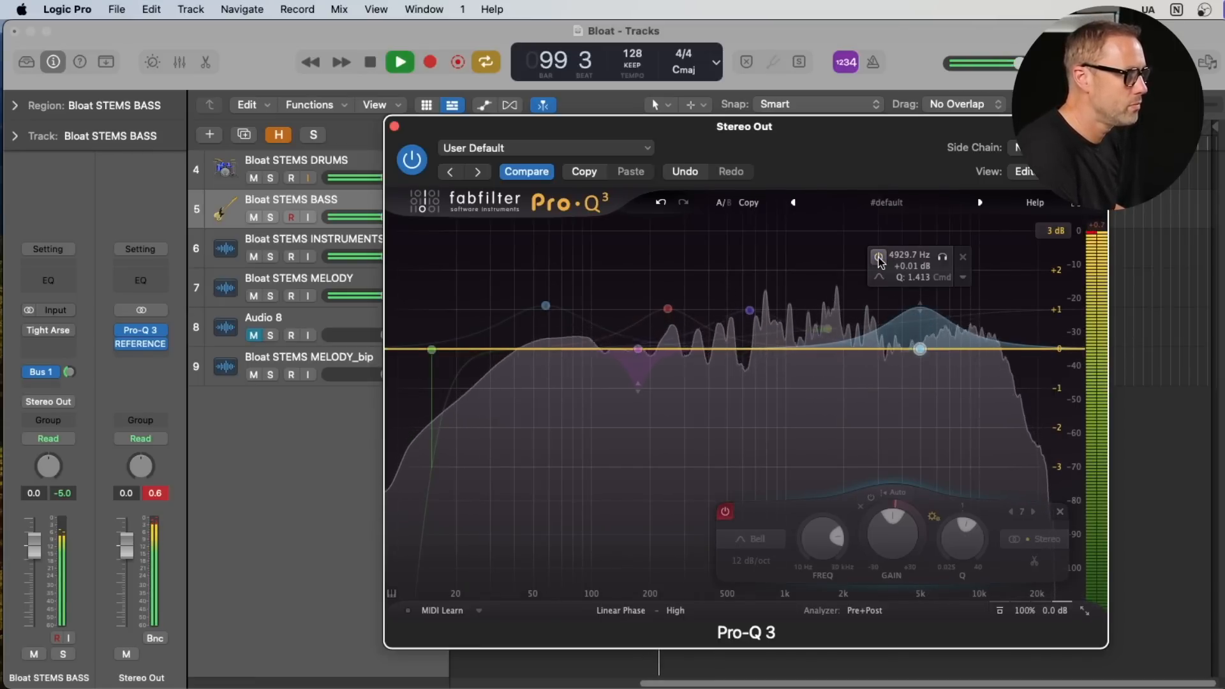
pyautogui.click(878, 256)
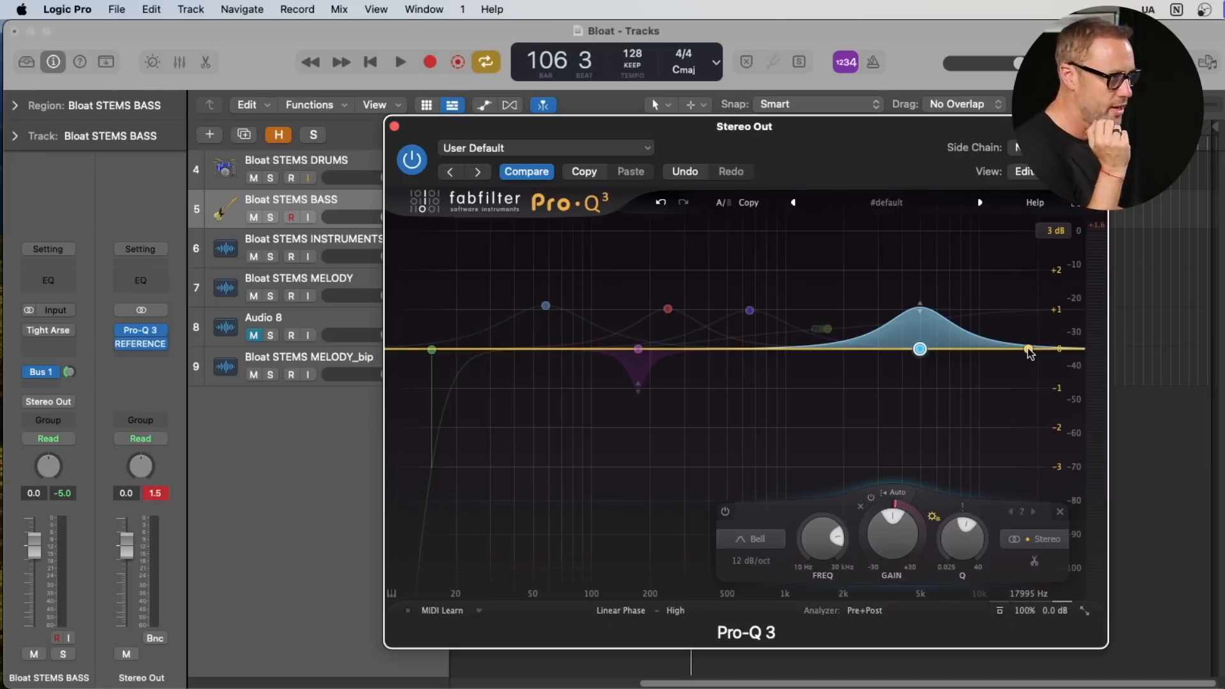
# - Add a high shelf at 30000 Hz with about +2.06 dB gain and a Q of 1, placed on the Side channel
pyautogui.moveTo(1028, 350)
pyautogui.mouseDown()
pyautogui.moveTo(1025, 319)
pyautogui.moveTo(1033, 336)
pyautogui.mouseUp()
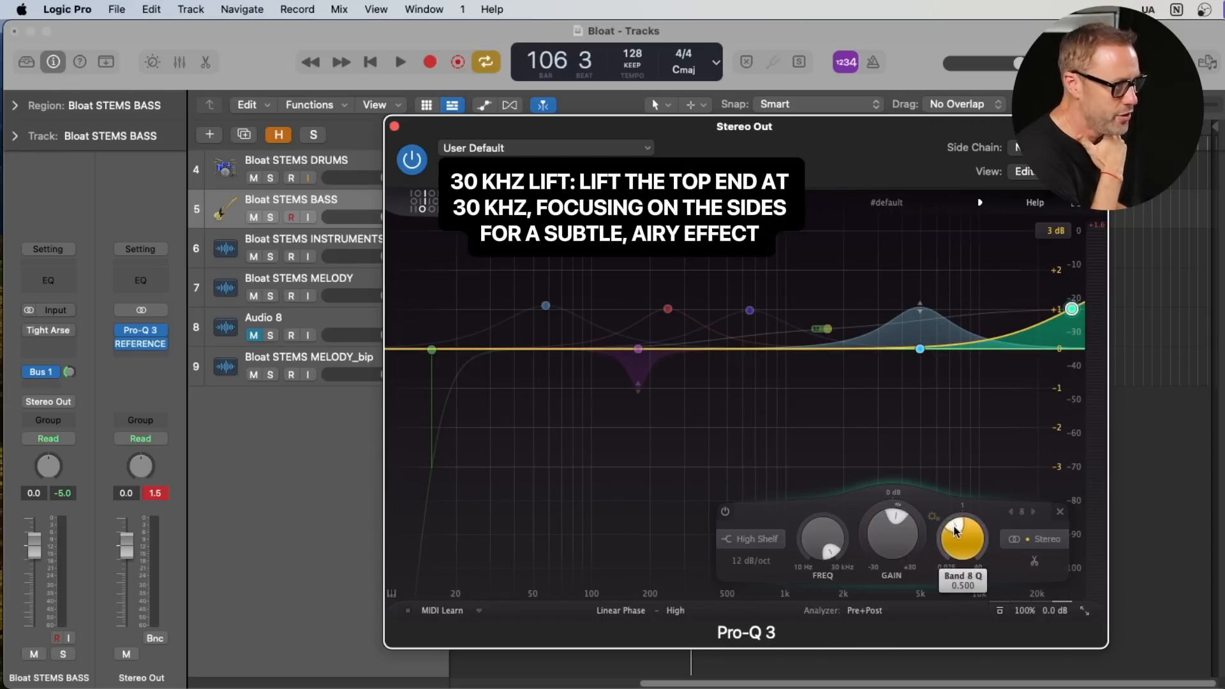
pyautogui.moveTo(957, 526); pyautogui.dragTo(966, 507)
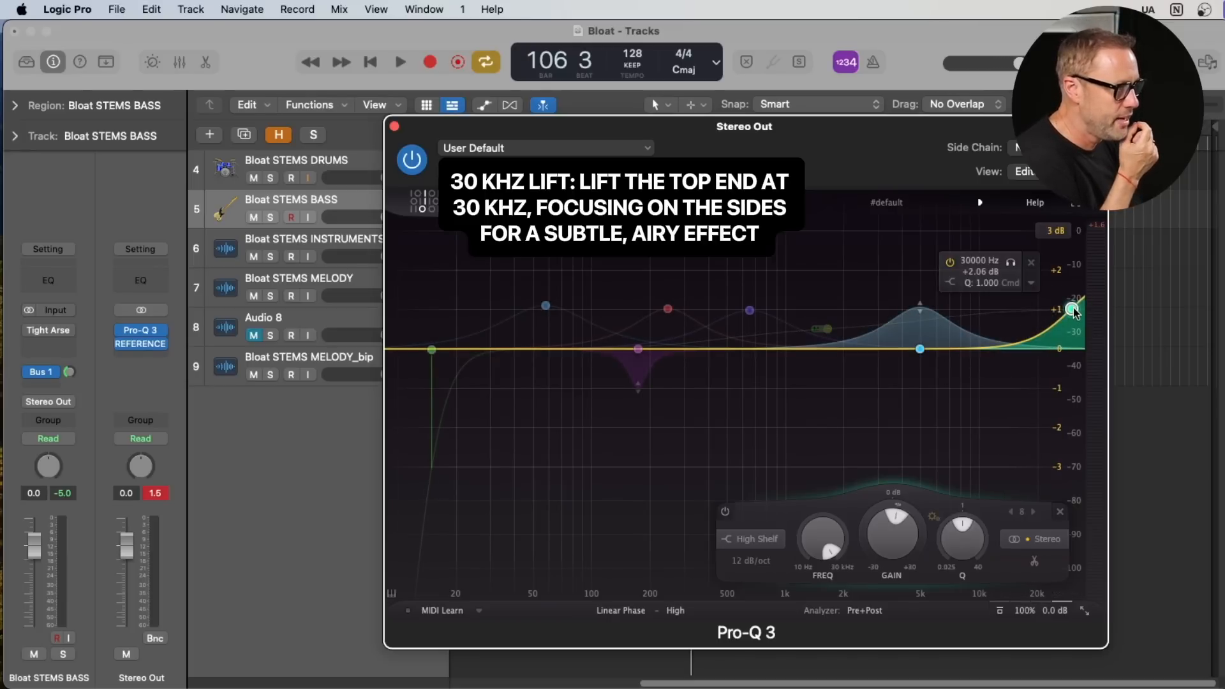
pyautogui.click(1032, 284)
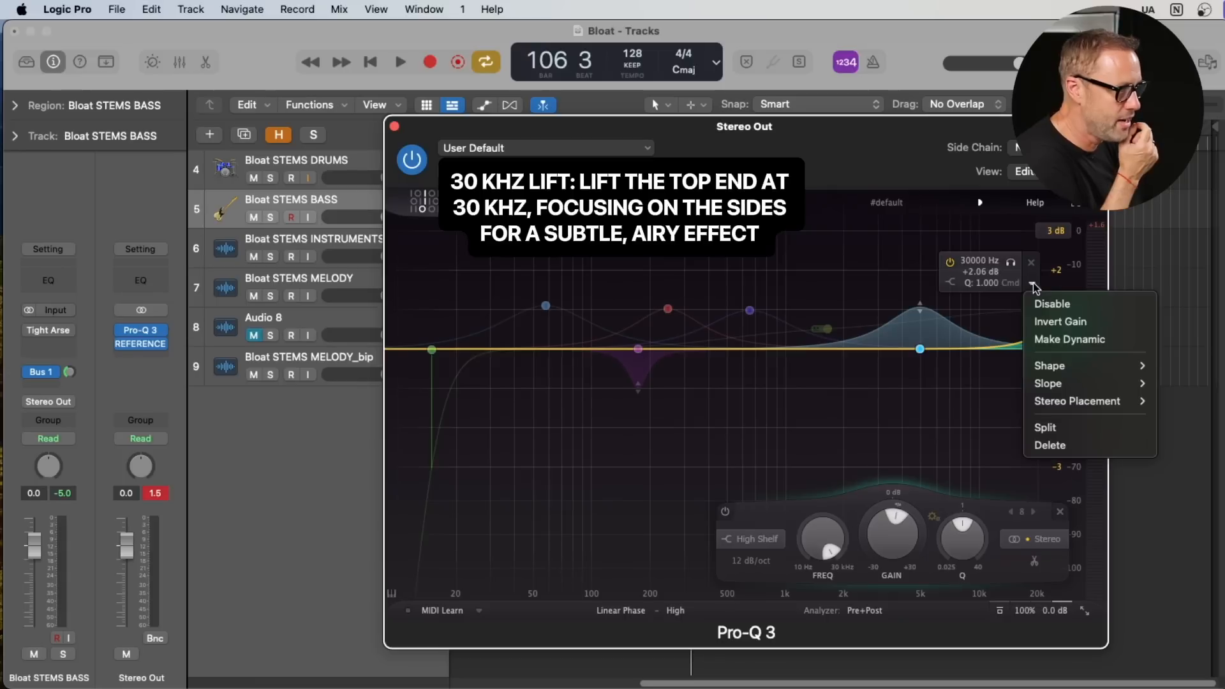
pyautogui.moveTo(1062, 405)
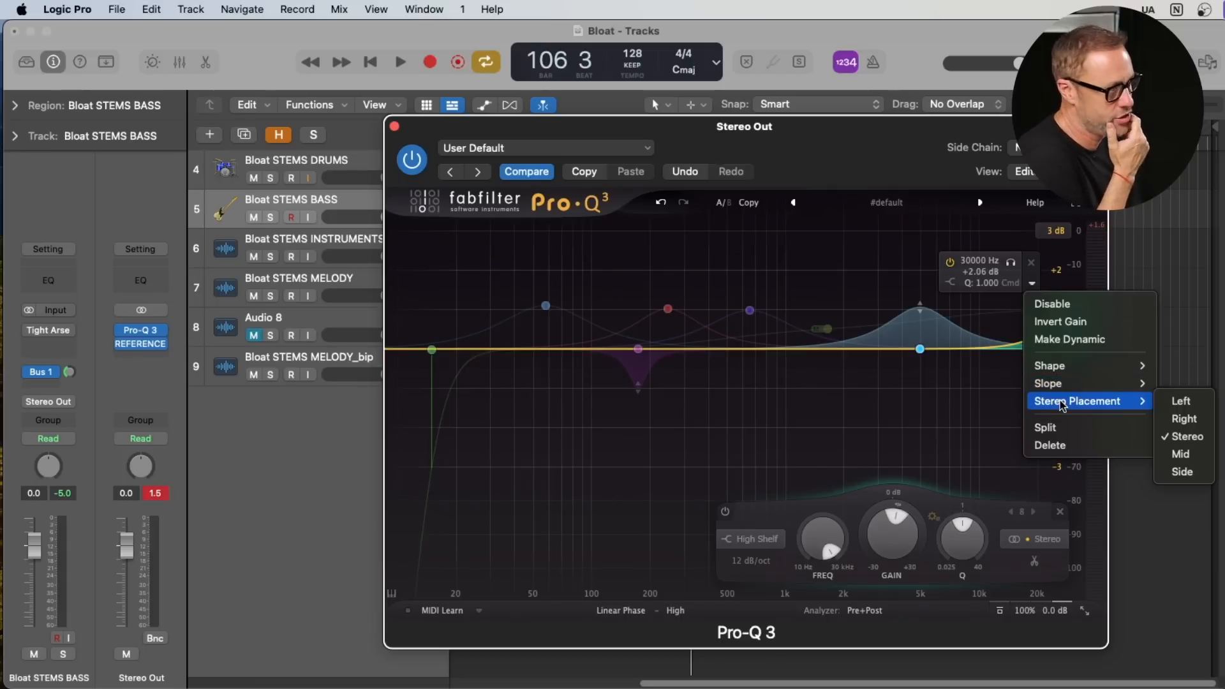
pyautogui.click(1182, 471)
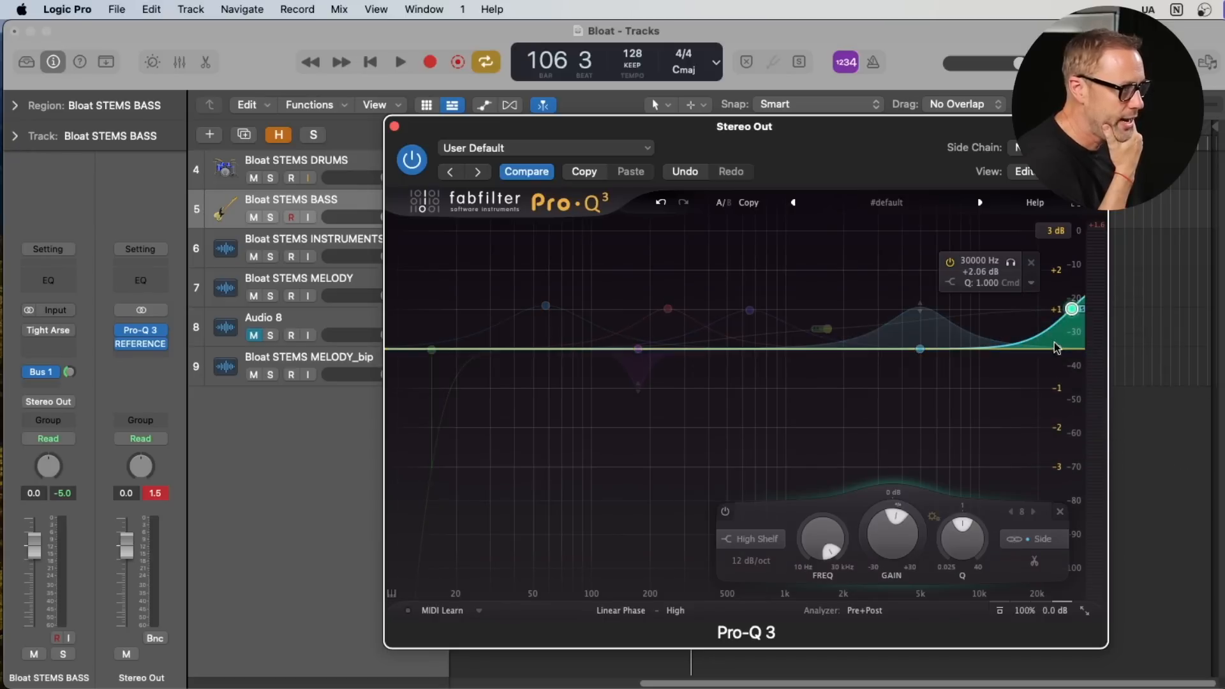
# - Make the Side high shelf dynamic and adjust it to about +1.11 dB at 29859 Hz
pyautogui.click(1032, 288)
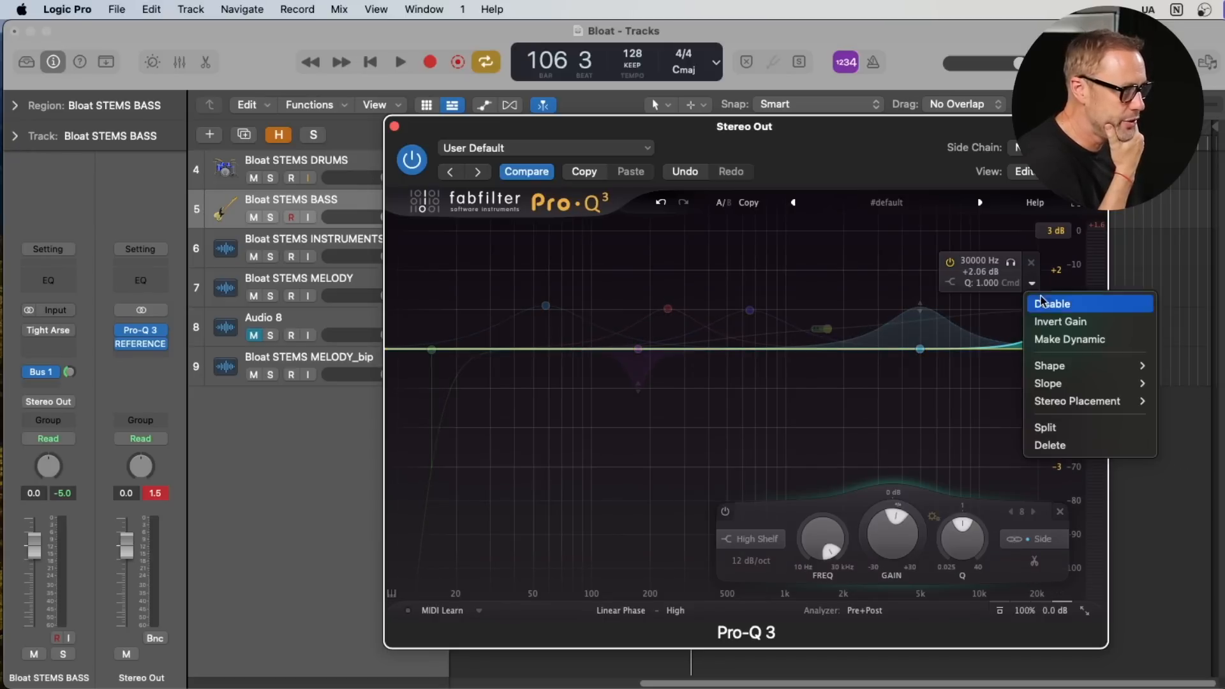
pyautogui.click(1075, 337)
pyautogui.moveTo(1071, 313)
pyautogui.mouseDown()
pyautogui.moveTo(1071, 350)
pyautogui.moveTo(1074, 279)
pyautogui.mouseUp()
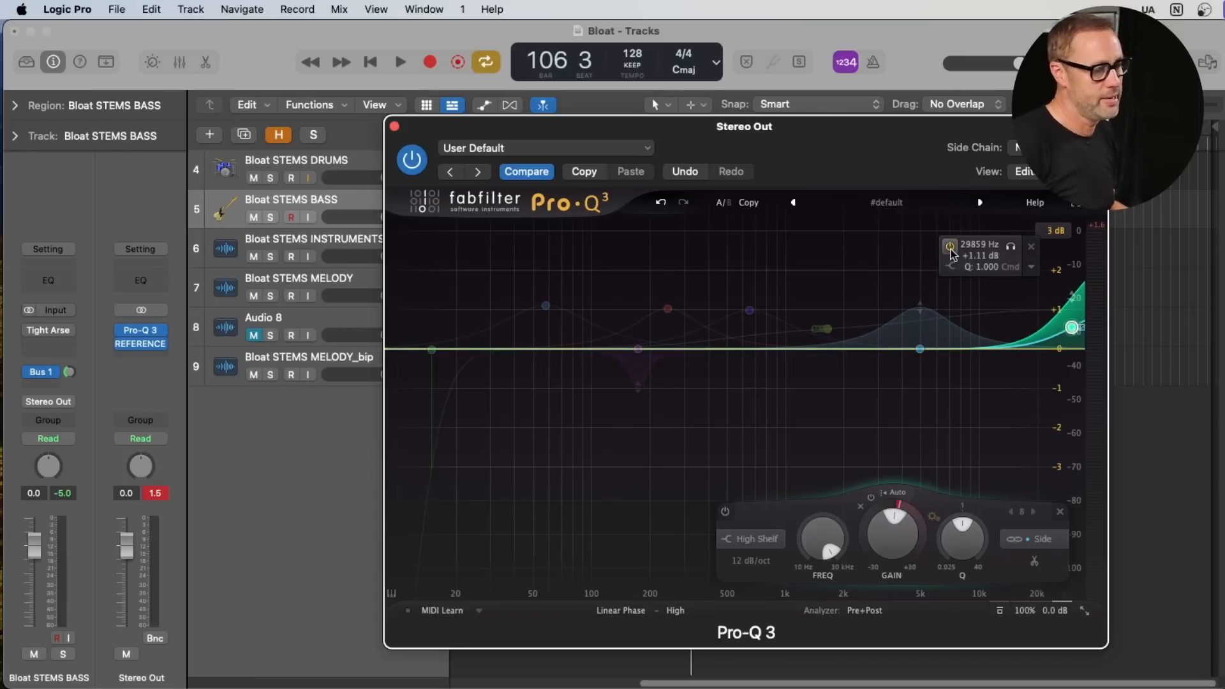
# - Play the mix, compare it with the dynamic Side high shelf off and on, leave the shelf enabled, and stop playback
pyautogui.press('space')
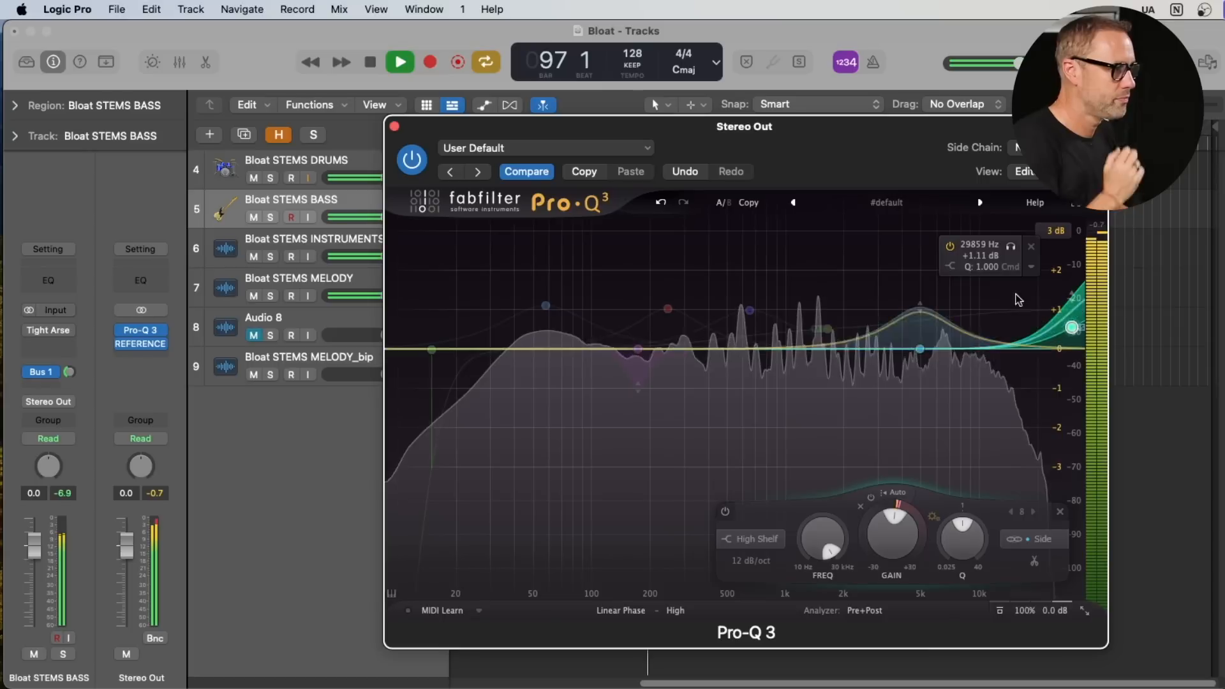
pyautogui.click(950, 246)
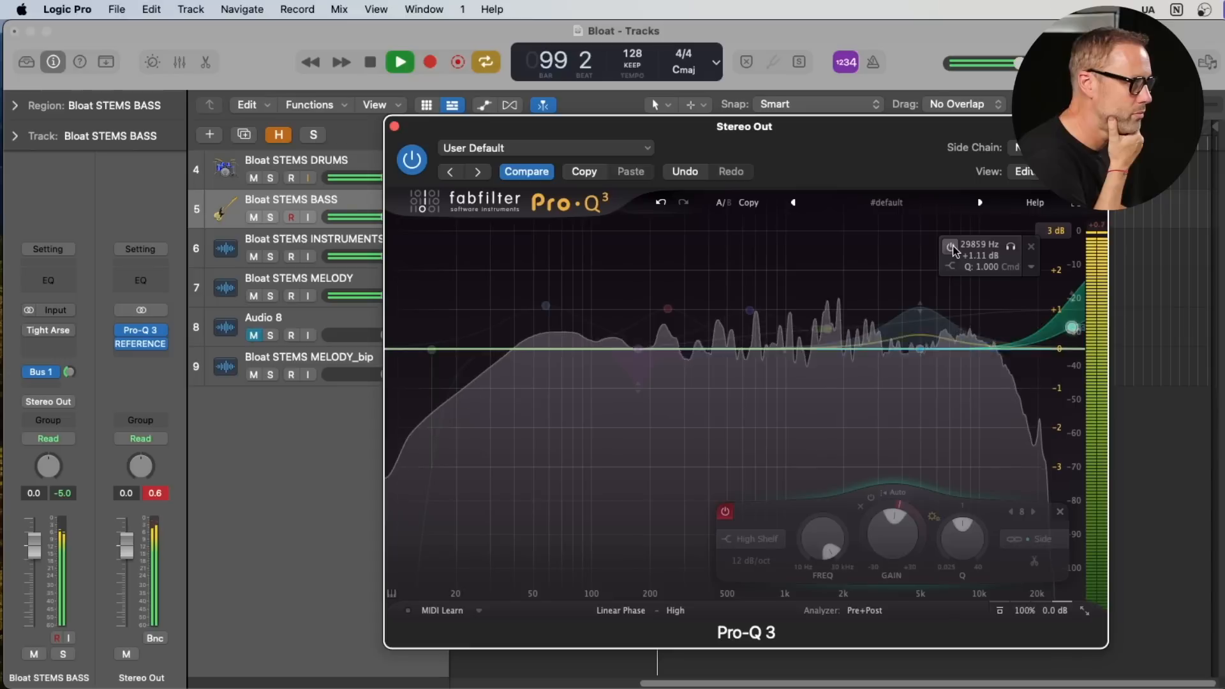
pyautogui.click(950, 246)
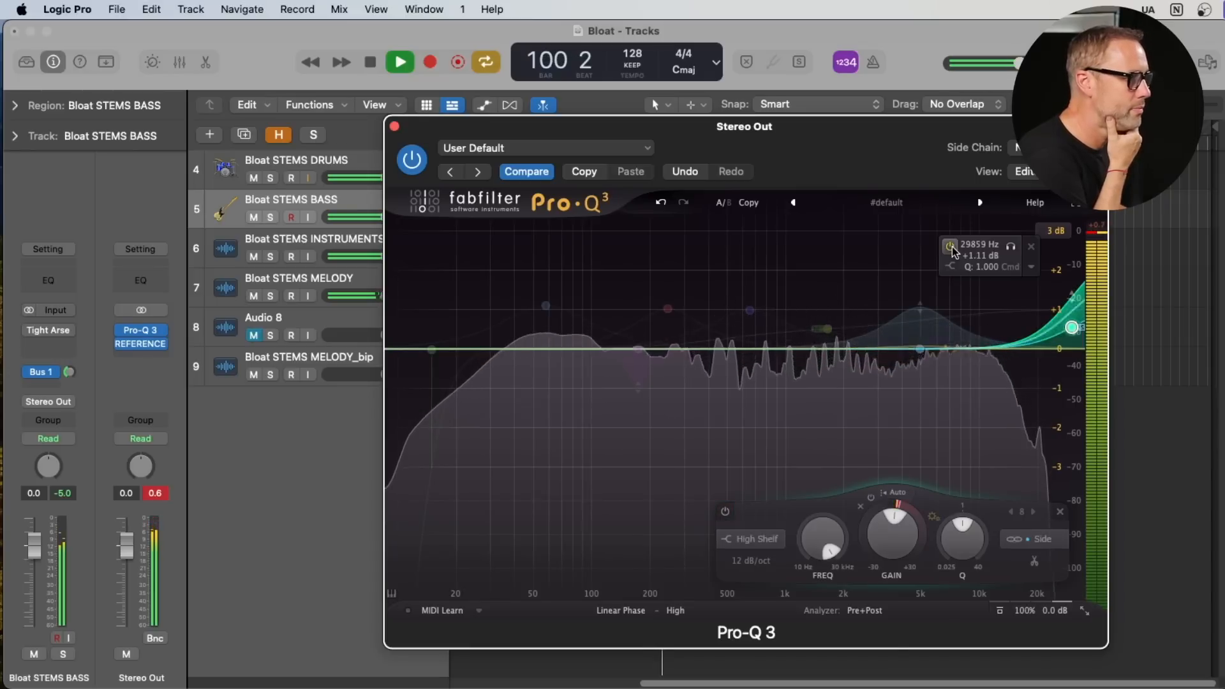
pyautogui.click(950, 246)
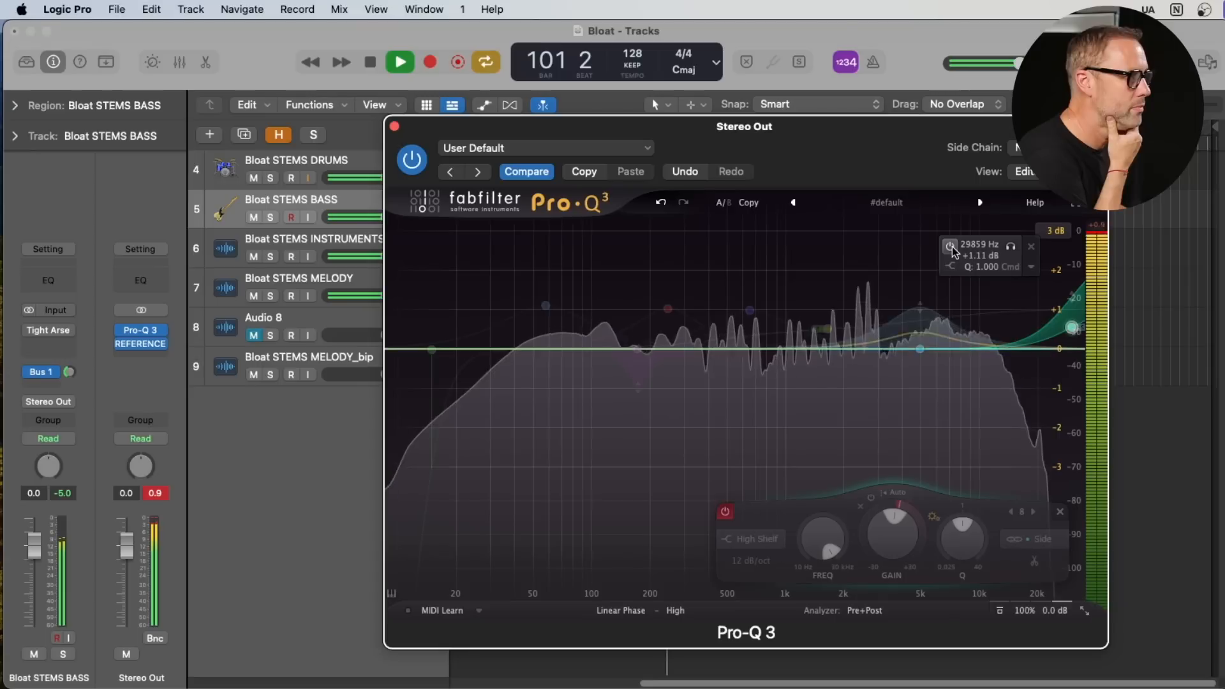
pyautogui.click(951, 247)
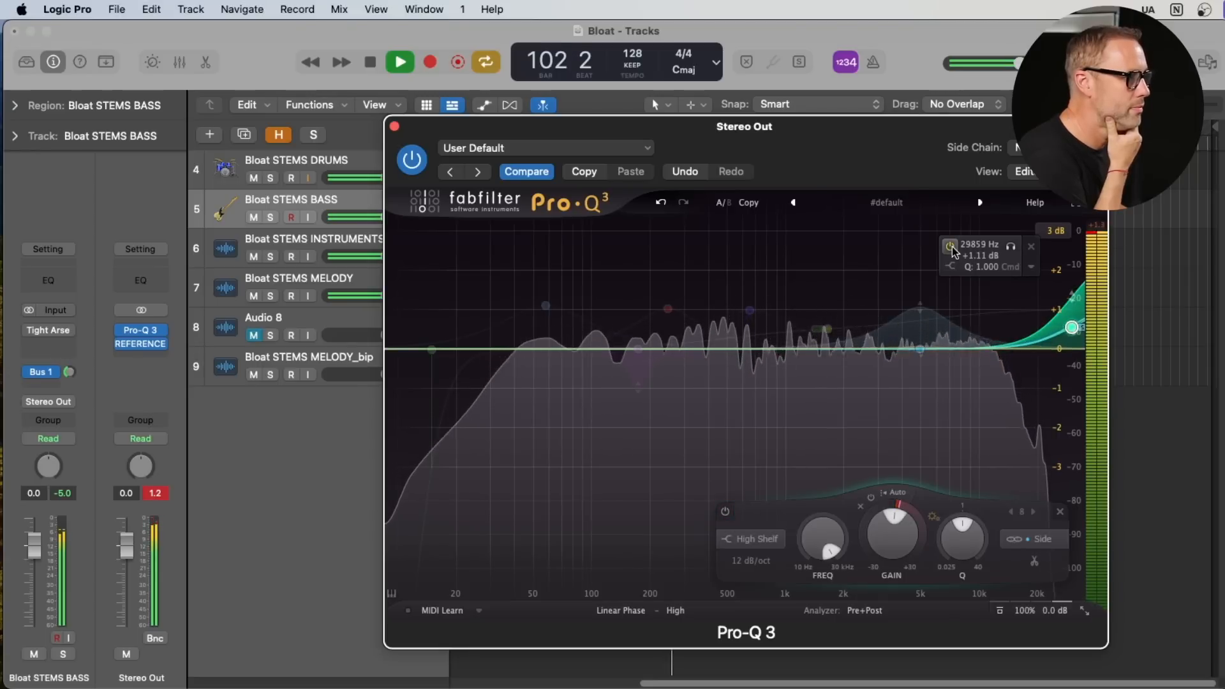
pyautogui.click(951, 246)
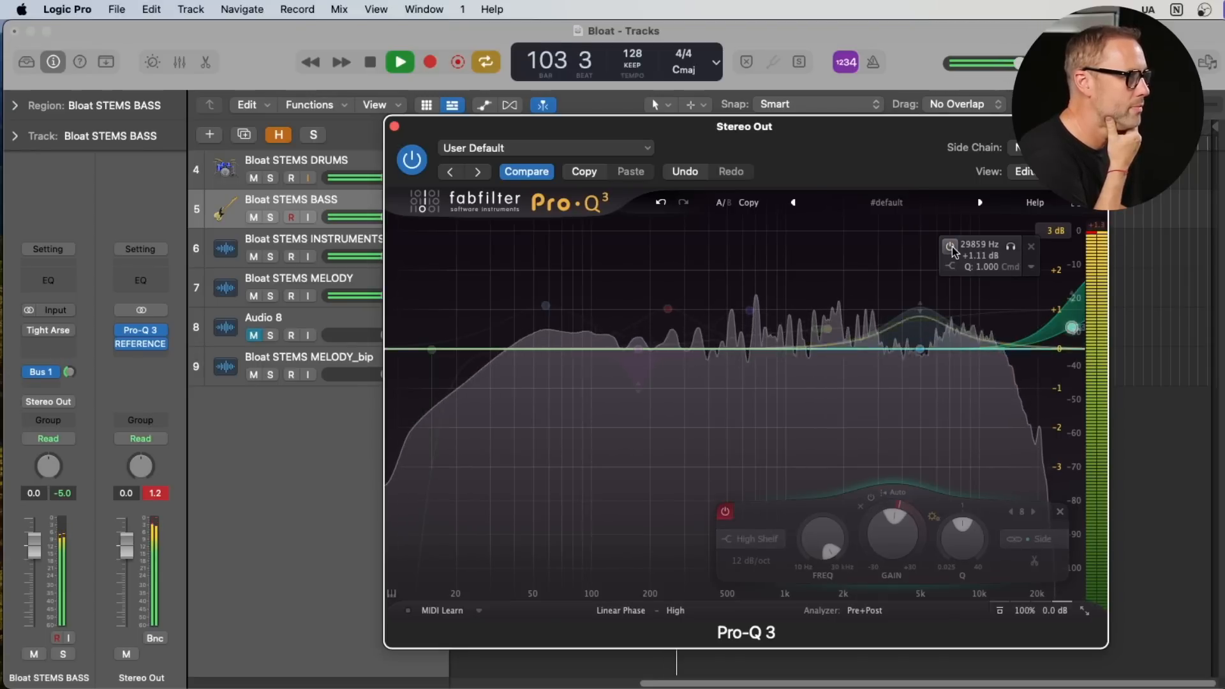
pyautogui.click(951, 246)
pyautogui.press('space')
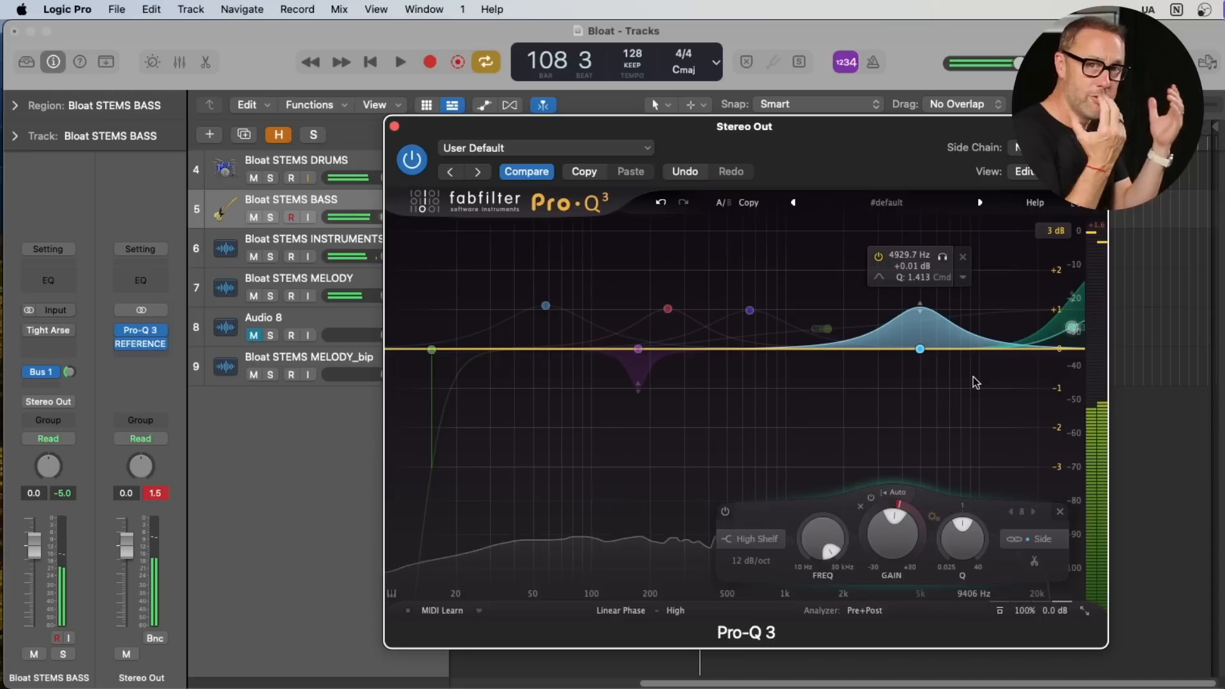